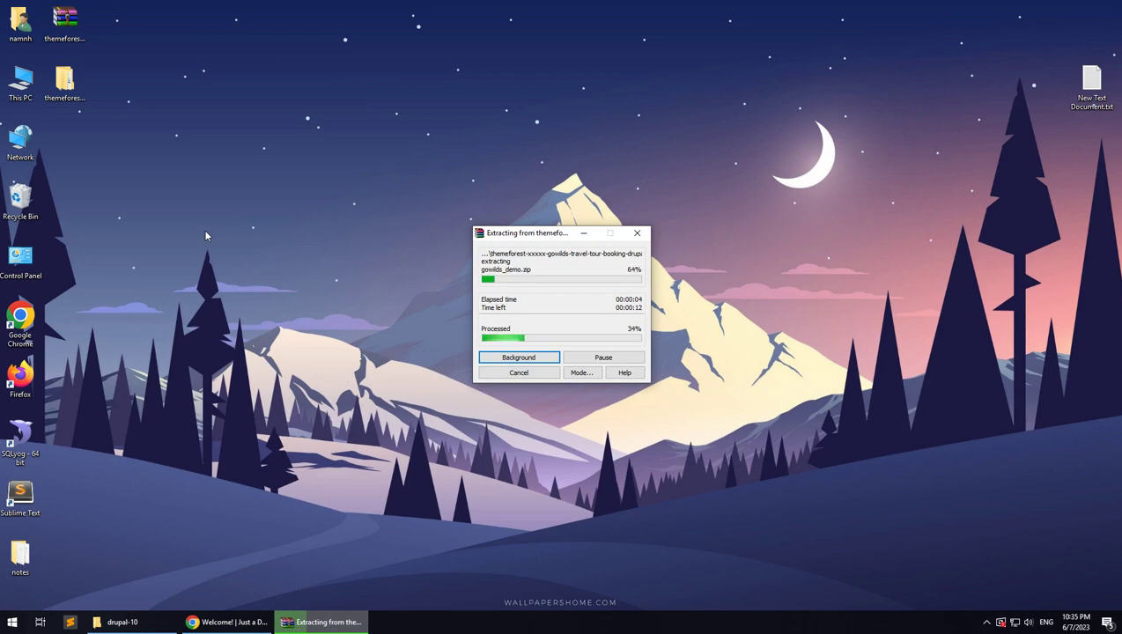
- Open the extracted gowilds theme package folder on the desktop and look over its folders and zip files
{"action": "left_click", "coordinate": [76, 92]}
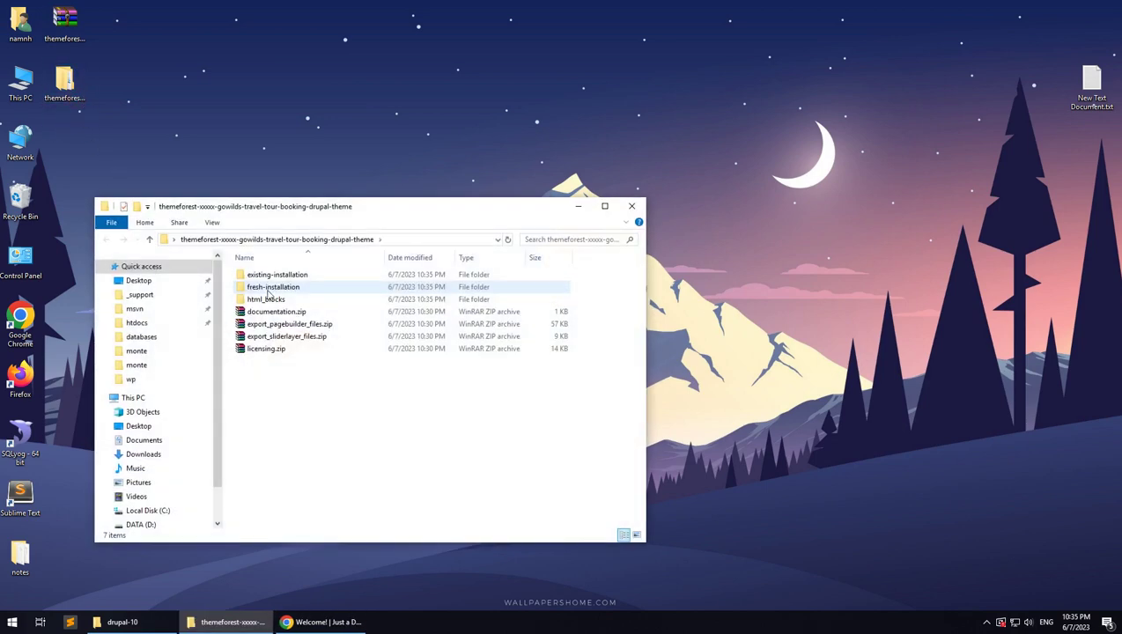
{"action": "left_click", "coordinate": [270, 287]}
{"action": "left_click", "coordinate": [264, 312]}
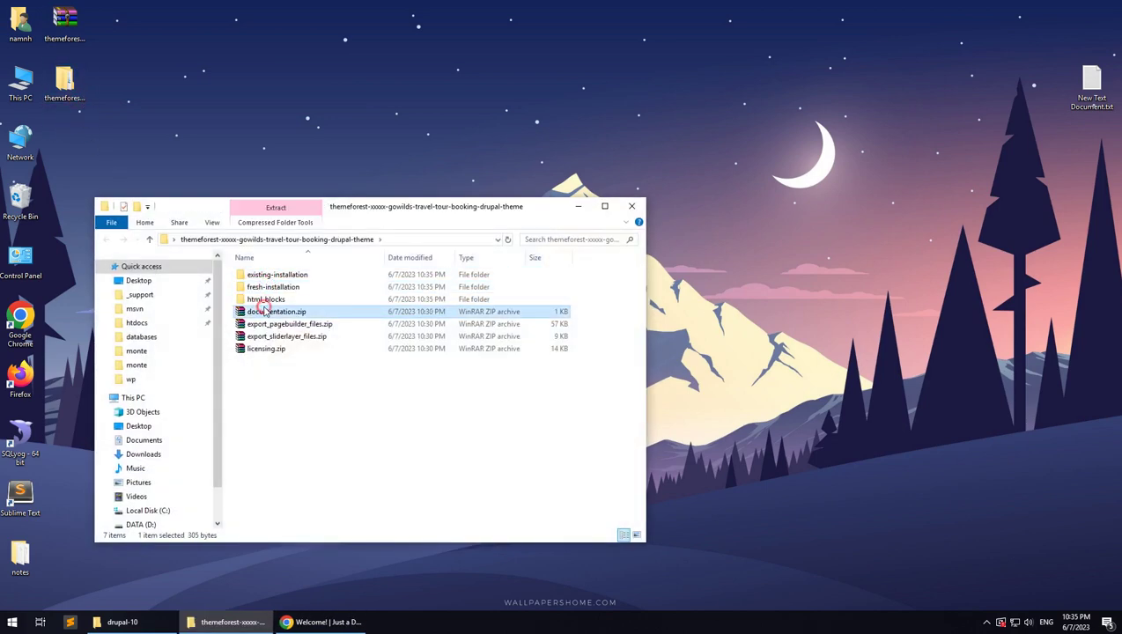
{"action": "left_click", "coordinate": [265, 324]}
{"action": "left_click", "coordinate": [264, 349]}
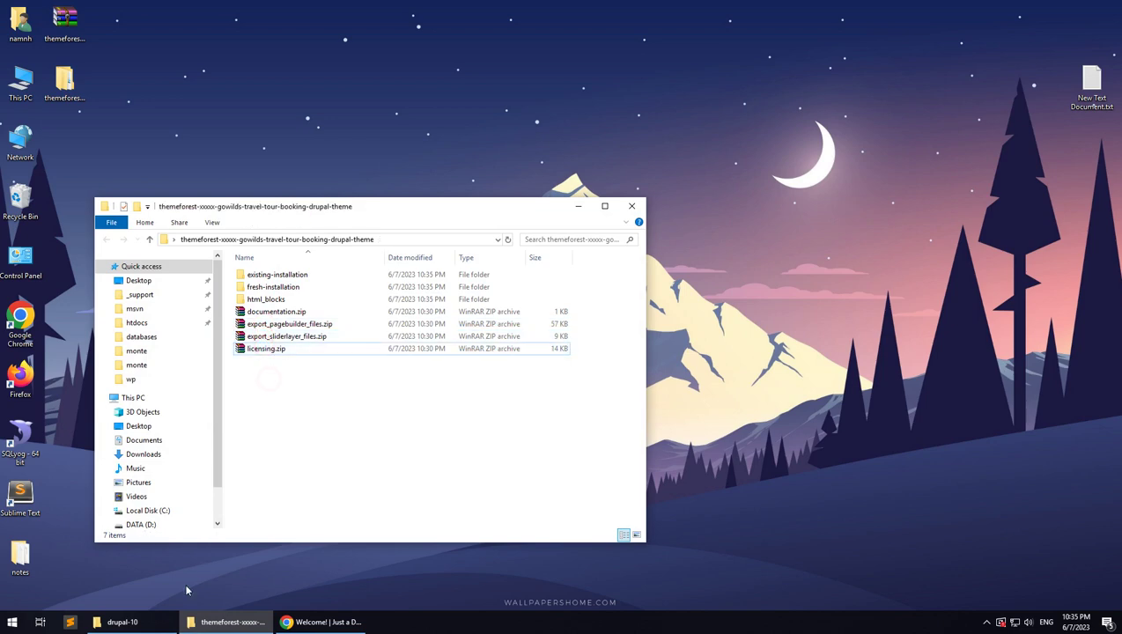
- Switch to Chrome to check the Drupal site at localhost/drupal-10, and return to the theme package folder
{"action": "left_click", "coordinate": [317, 622]}
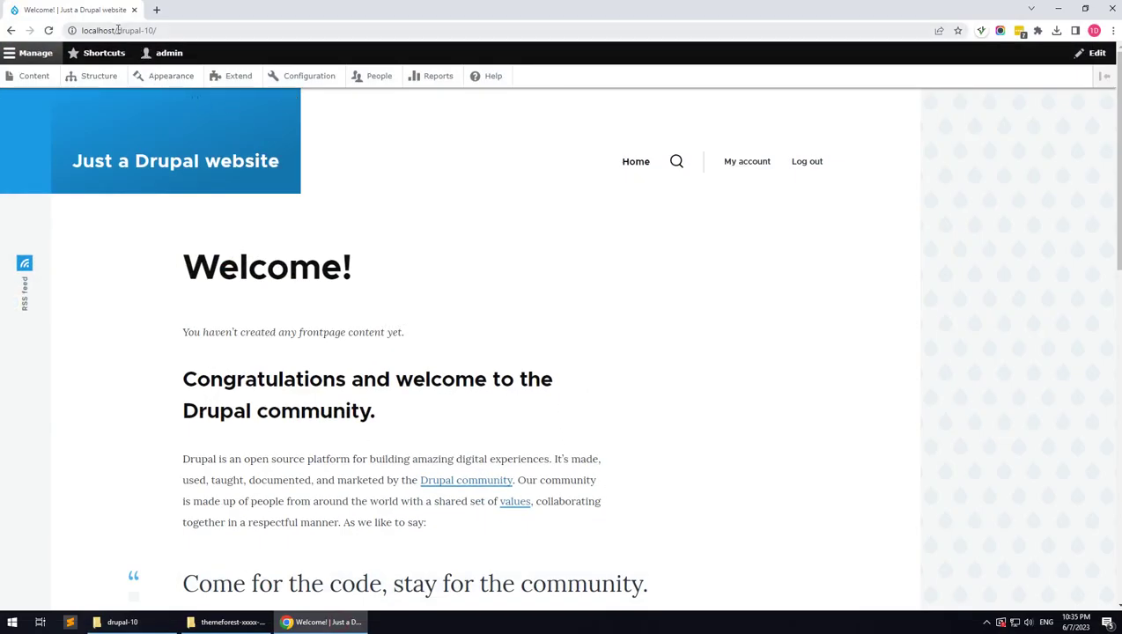
{"action": "left_click_drag", "start_coordinate": [115, 30], "coordinate": [175, 30]}
{"action": "left_click", "coordinate": [302, 622]}
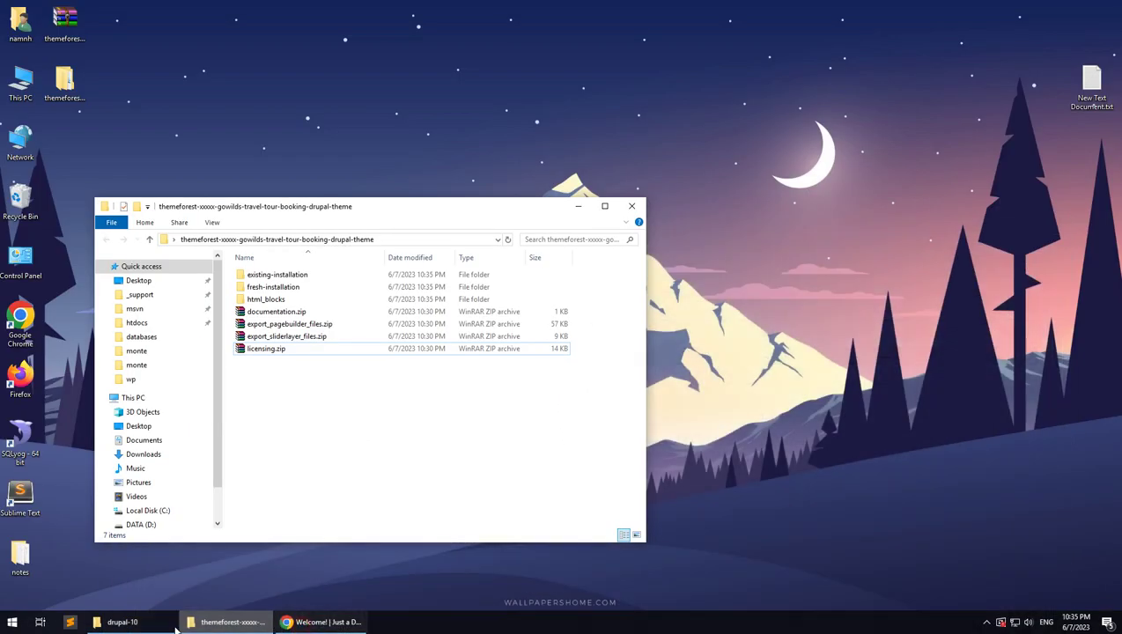
- Bring up the drupal-10 site folder and arrange its window beside the theme package window
{"action": "left_click", "coordinate": [117, 622]}
{"action": "left_click", "coordinate": [328, 226]}
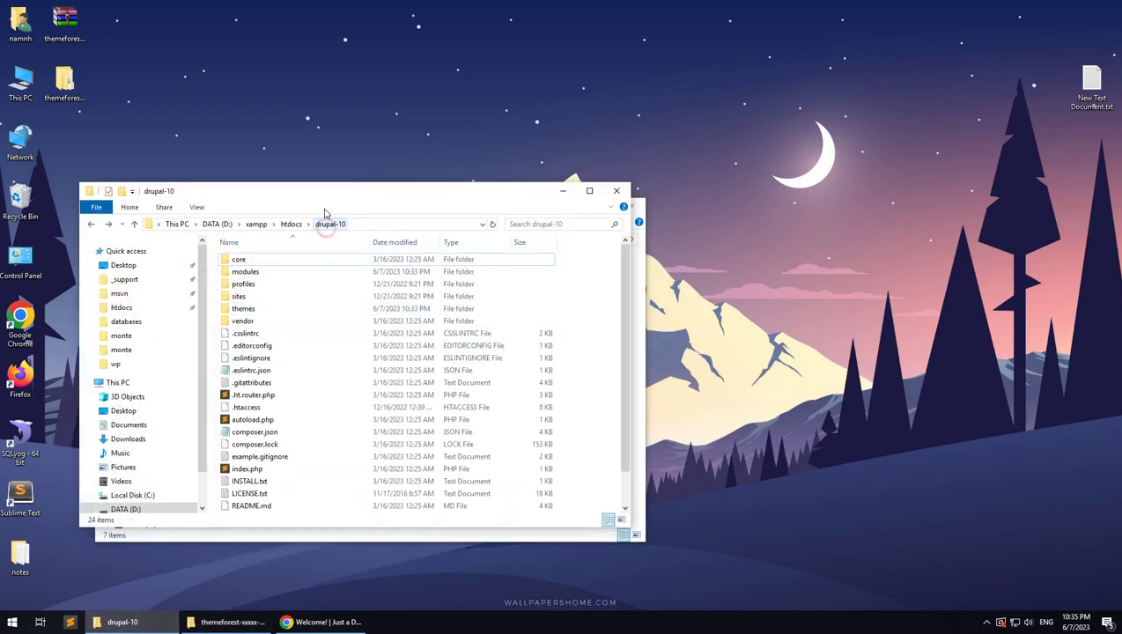
{"action": "left_click_drag", "start_coordinate": [371, 194], "coordinate": [778, 150]}
{"action": "left_click", "coordinate": [431, 220]}
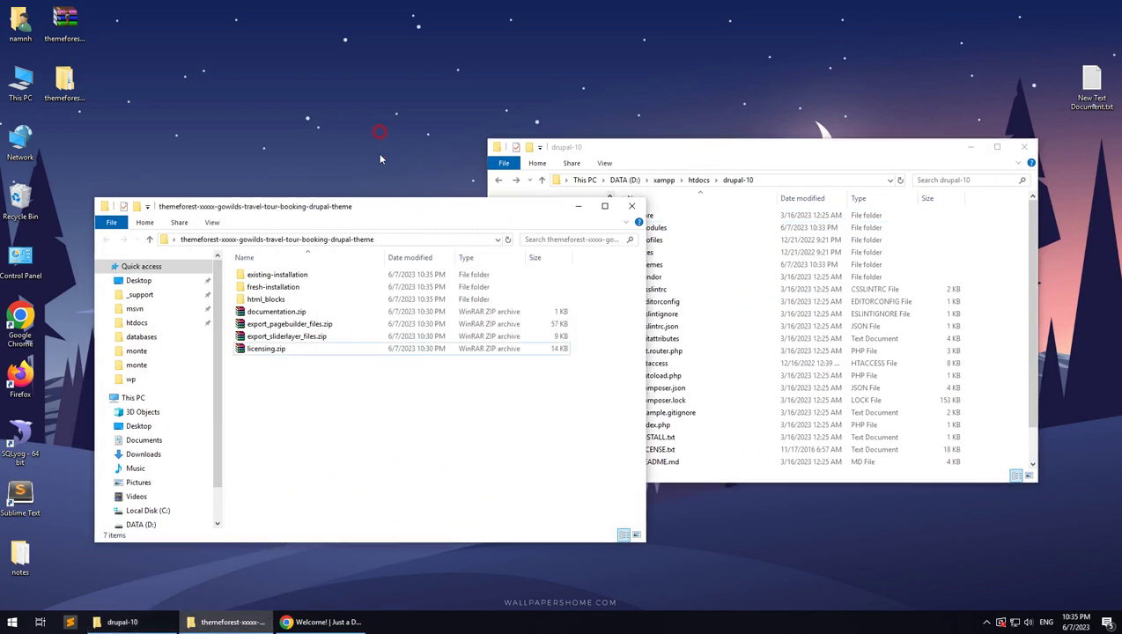
{"action": "left_click_drag", "start_coordinate": [385, 209], "coordinate": [315, 134]}
- Open the package's existing-installation folder and copy its libraries folder into drupal-10
{"action": "double_click", "coordinate": [216, 199]}
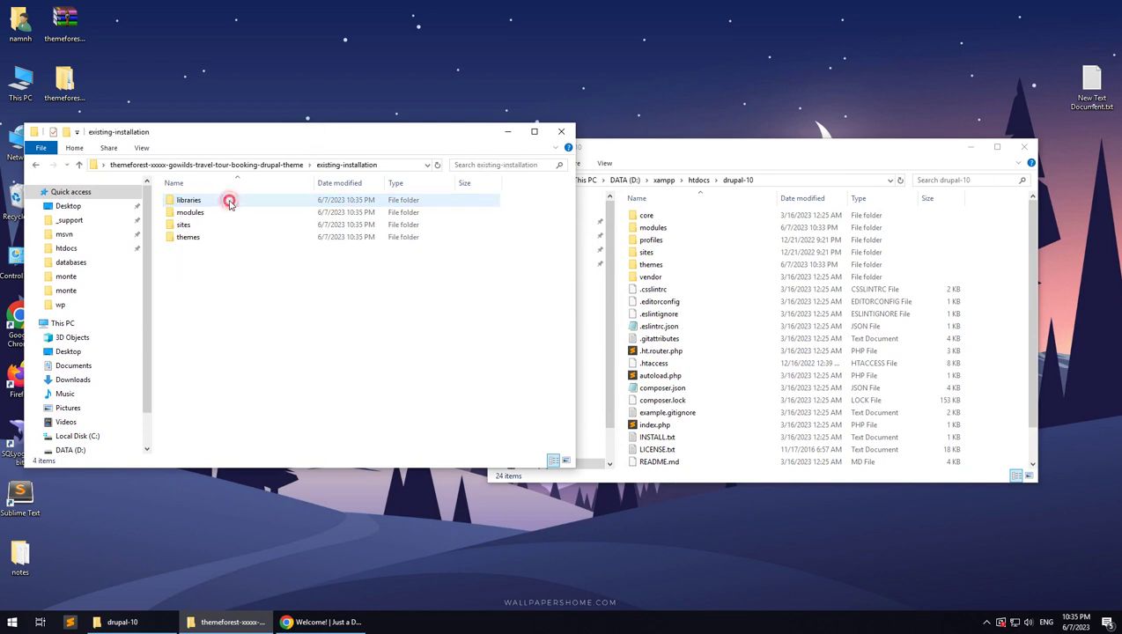
{"action": "left_click", "coordinate": [210, 202]}
{"action": "left_click_drag", "start_coordinate": [191, 202], "coordinate": [659, 339]}
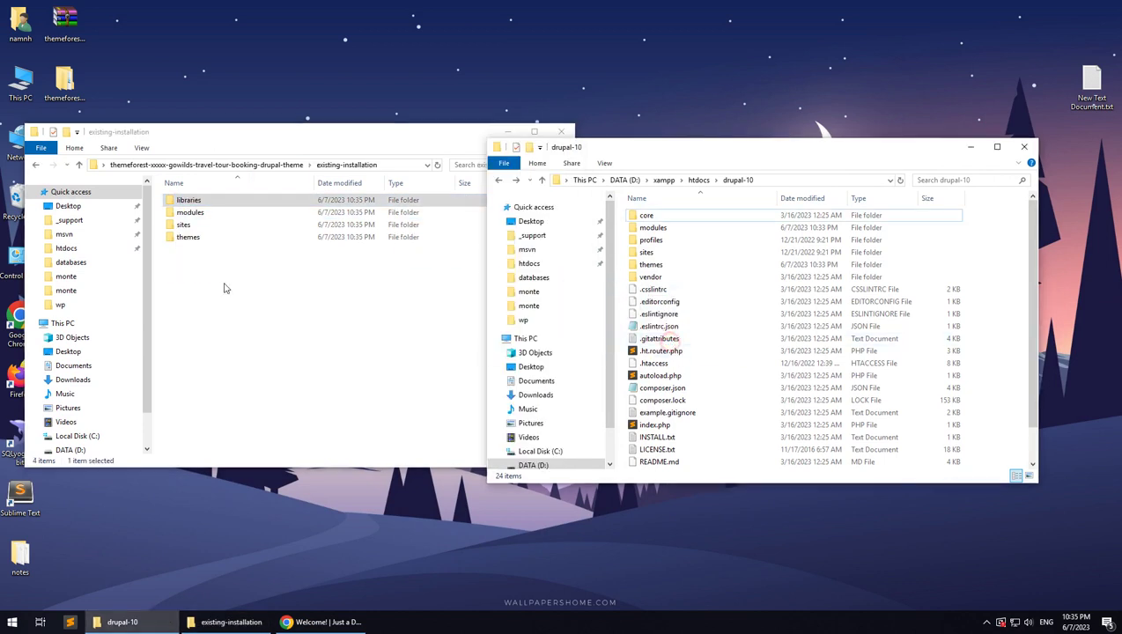
- Copy the contrib and custom folders from the package's modules folder into drupal-10's modules folder
{"action": "double_click", "coordinate": [200, 213]}
{"action": "double_click", "coordinate": [653, 240]}
{"action": "left_click_drag", "start_coordinate": [205, 228], "coordinate": [709, 289]}
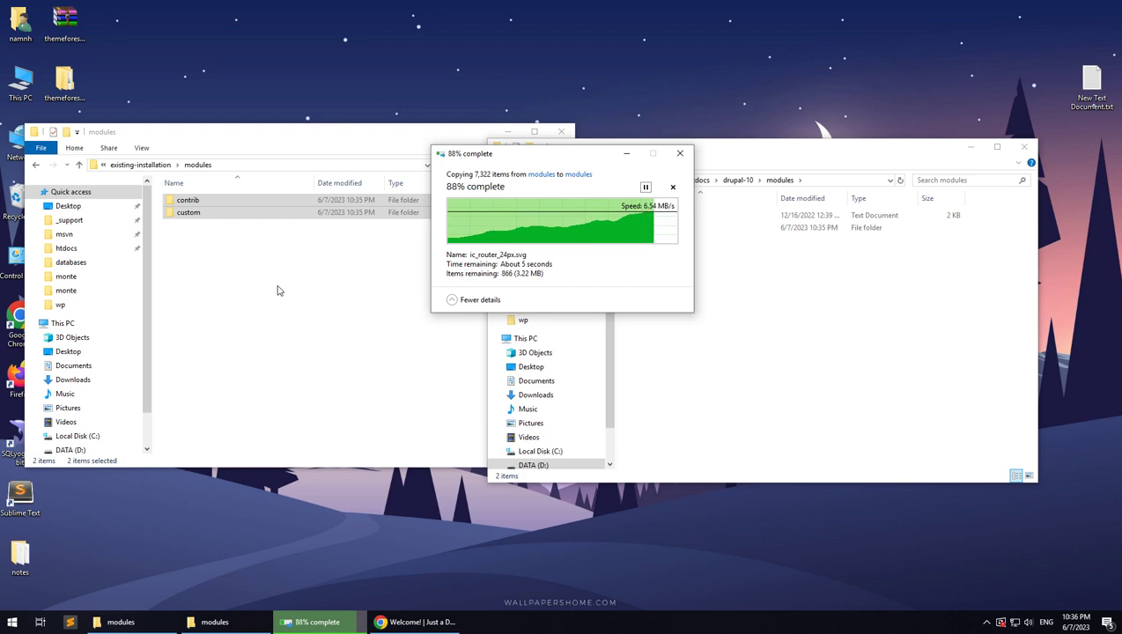
- Copy the default folder from the package's sites folder into drupal-10's sites folder
{"action": "left_click", "coordinate": [141, 164]}
{"action": "left_click", "coordinate": [737, 179]}
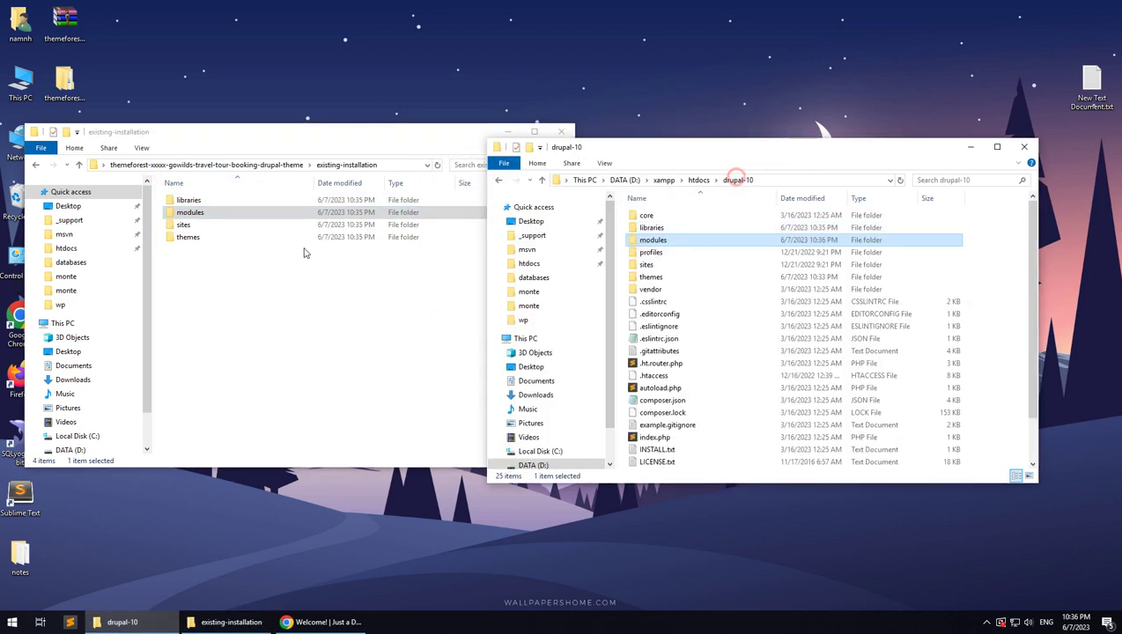
{"action": "left_click", "coordinate": [184, 226]}
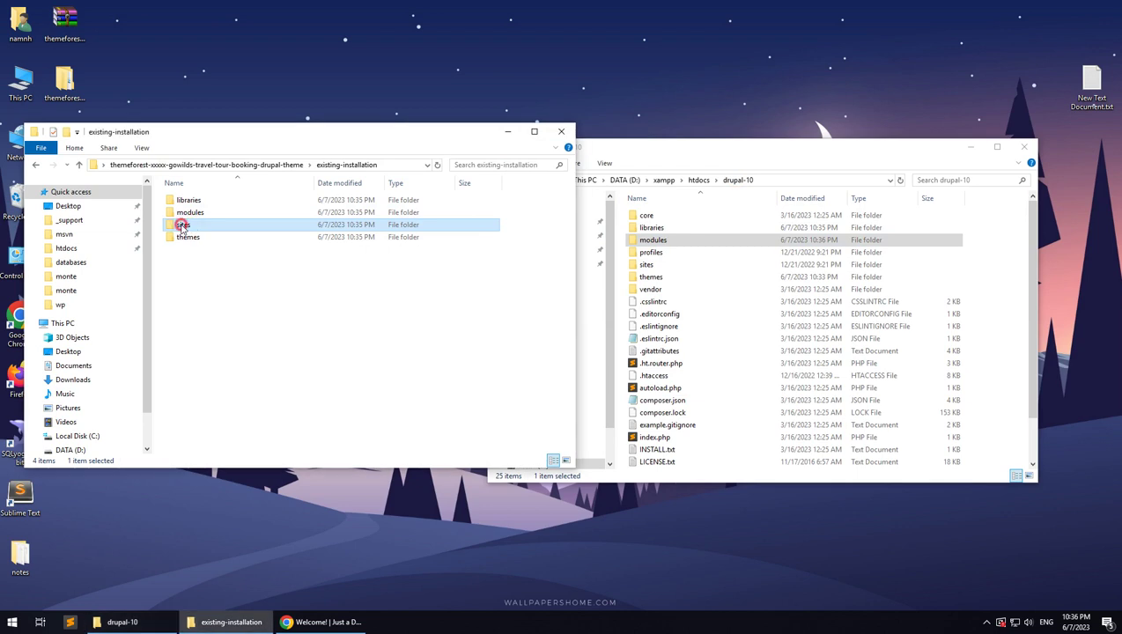
{"action": "double_click", "coordinate": [182, 225]}
{"action": "double_click", "coordinate": [643, 265]}
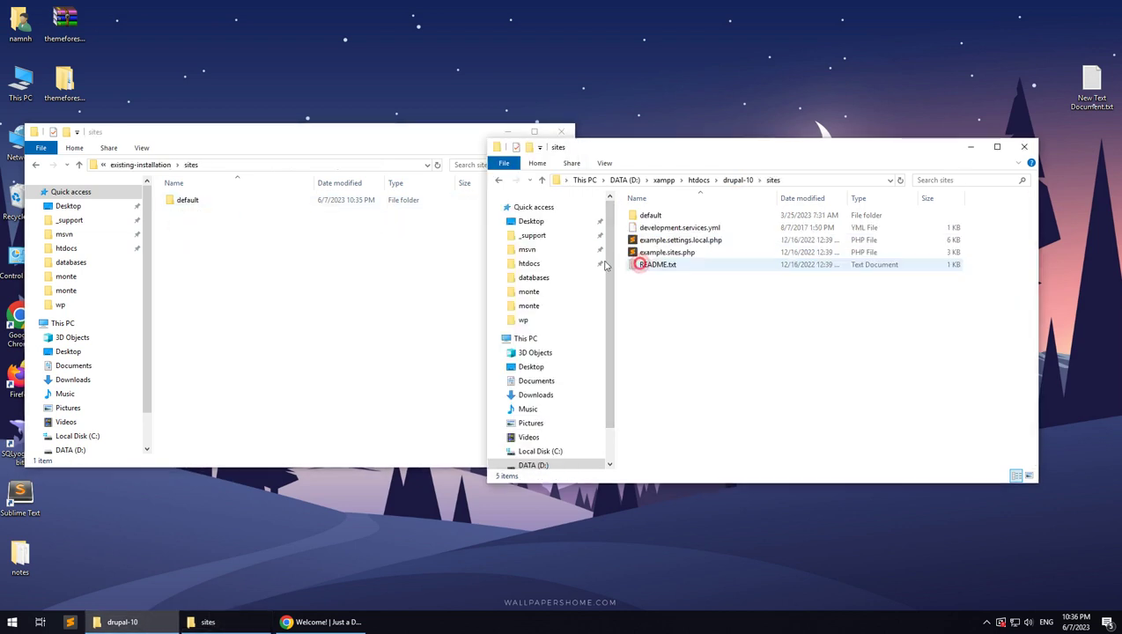
{"action": "left_click", "coordinate": [231, 205]}
{"action": "left_click_drag", "start_coordinate": [192, 201], "coordinate": [731, 305]}
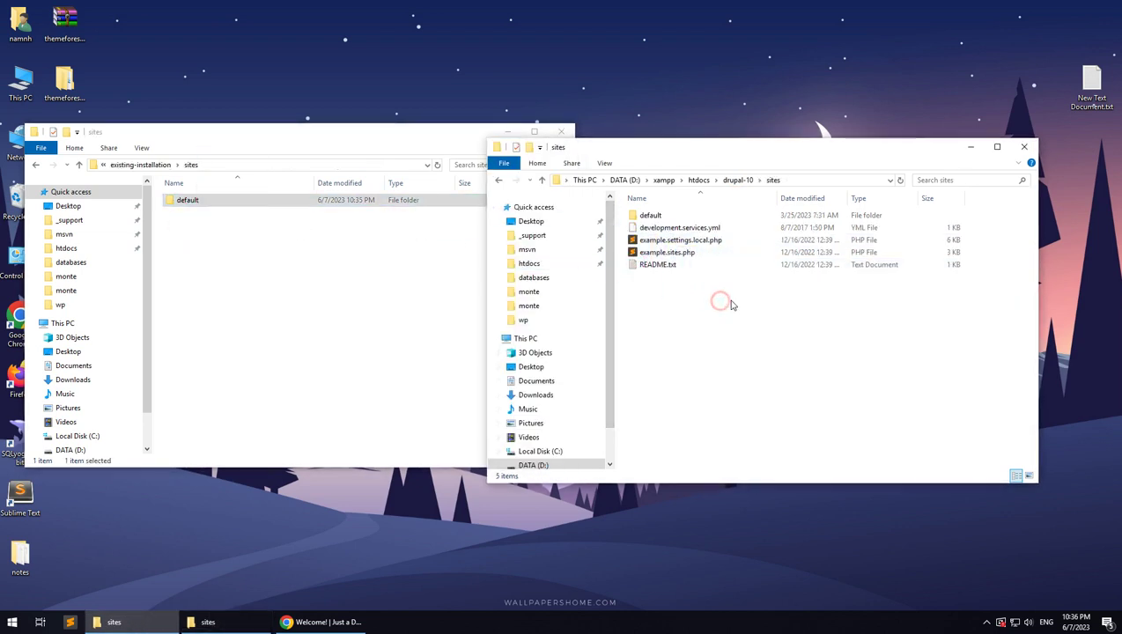
- Copy the custom folder from the package's themes folder into drupal-10's themes folder and open the copy
{"action": "left_click", "coordinate": [739, 180]}
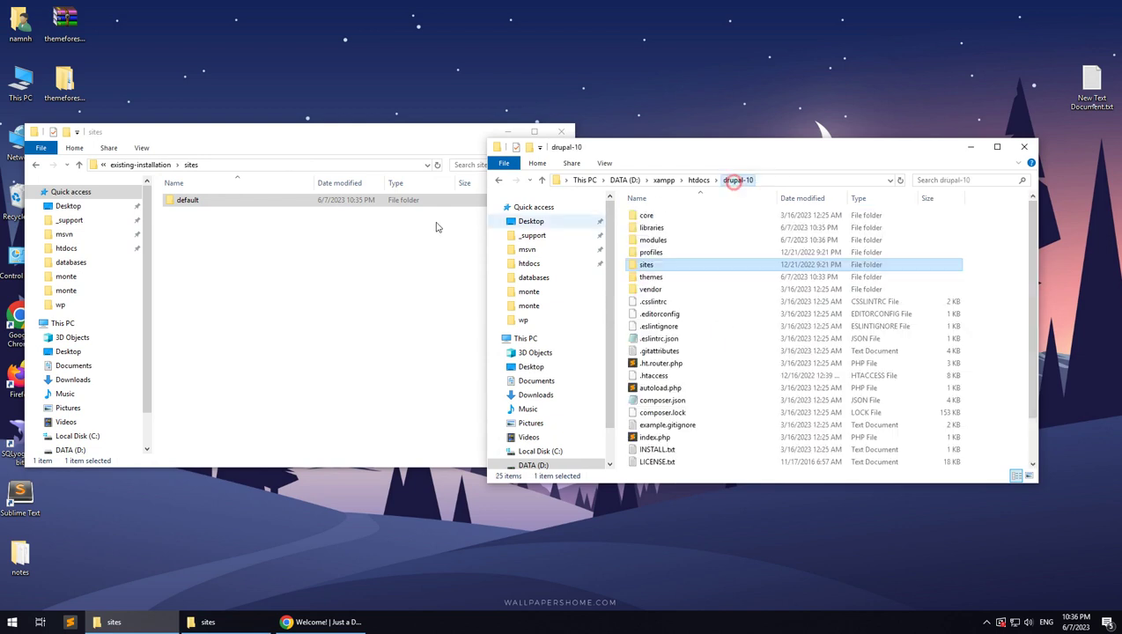
{"action": "left_click", "coordinate": [157, 165]}
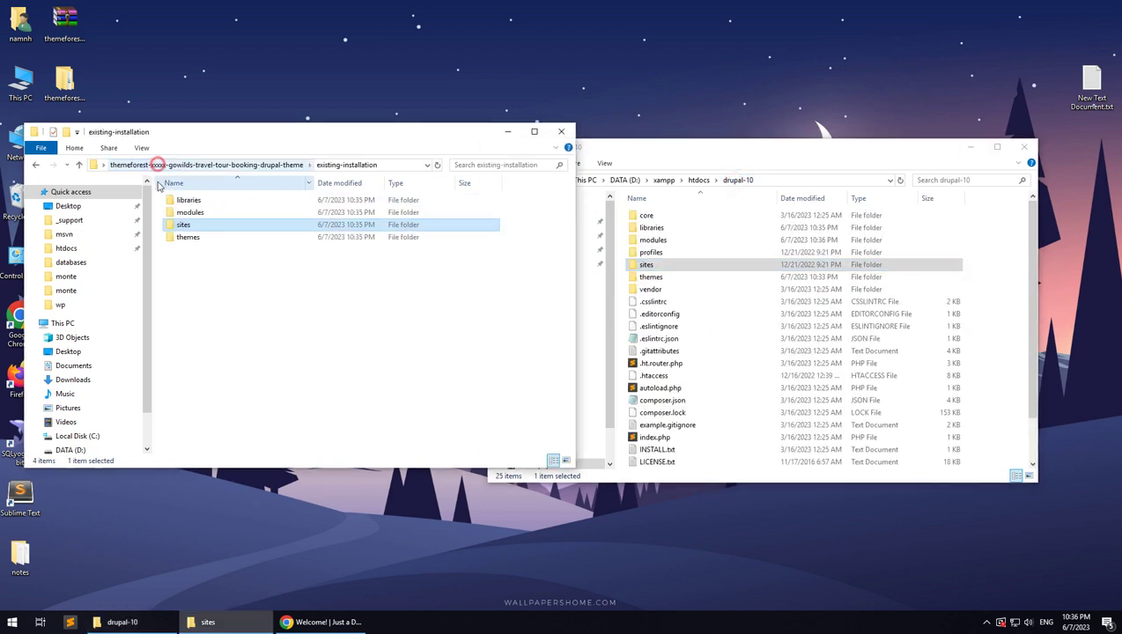
{"action": "left_click", "coordinate": [177, 238]}
{"action": "double_click", "coordinate": [177, 238]}
{"action": "left_click", "coordinate": [652, 277]}
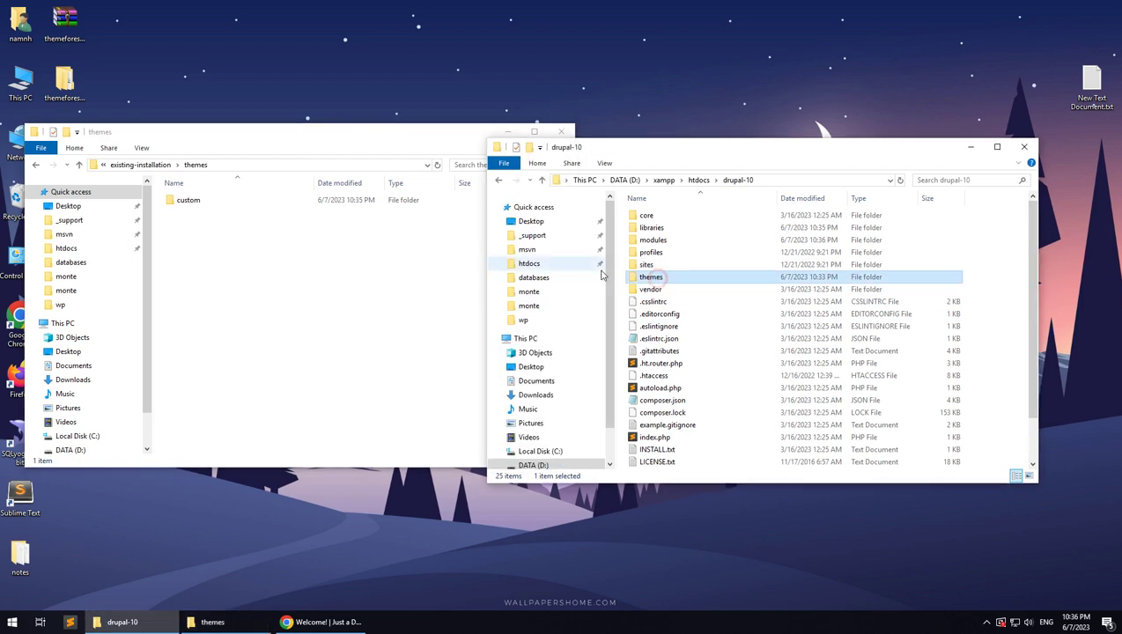
{"action": "double_click", "coordinate": [652, 277]}
{"action": "left_click_drag", "start_coordinate": [198, 201], "coordinate": [783, 304]}
{"action": "left_click", "coordinate": [673, 216]}
{"action": "double_click", "coordinate": [673, 215]}
- Switch to the Drupal site in Chrome and install the Gowilds sub-theme as the default theme
{"action": "left_click", "coordinate": [329, 608]}
{"action": "left_click", "coordinate": [173, 77]}
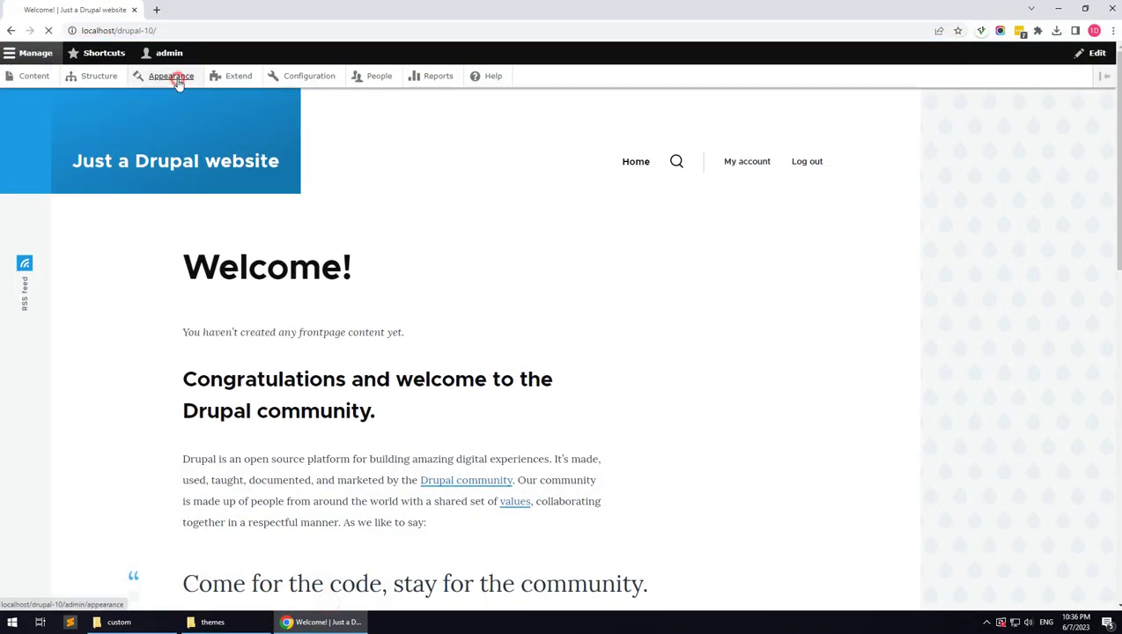
{"action": "scroll", "coordinate": [533, 318], "scroll_direction": "down", "scroll_amount": 3}
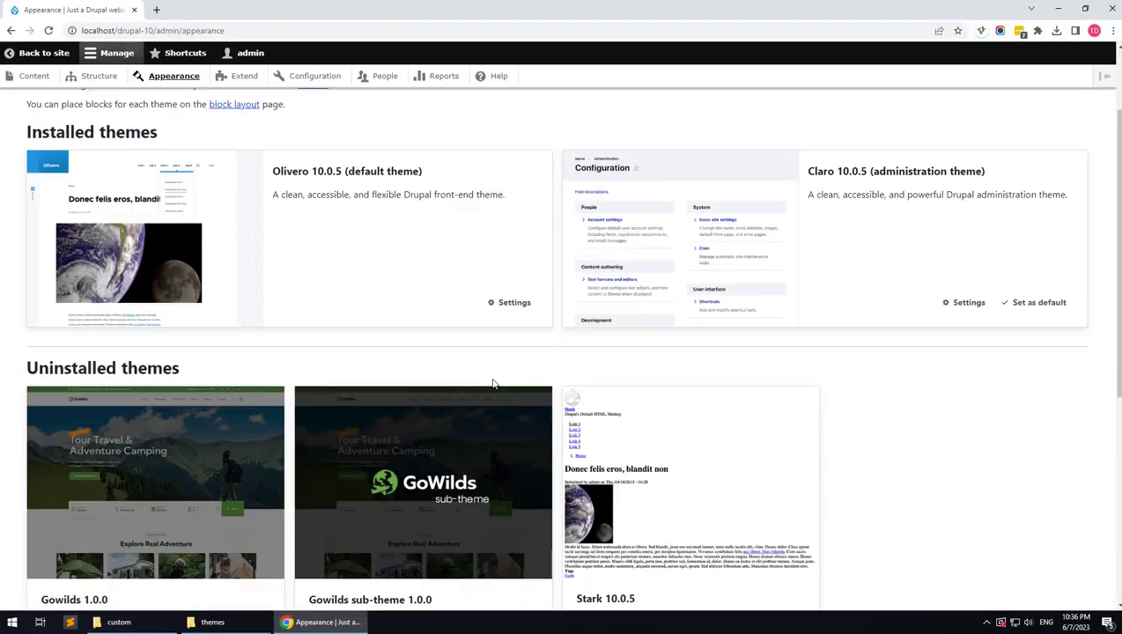
{"action": "left_click_drag", "start_coordinate": [385, 481], "coordinate": [414, 482]}
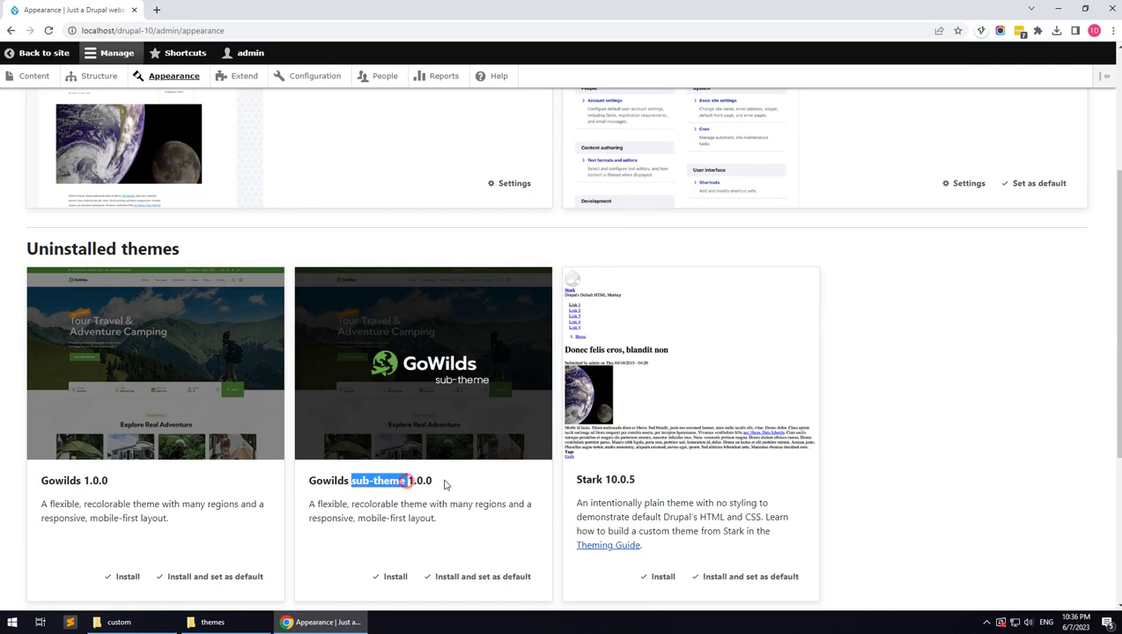
{"action": "scroll", "coordinate": [456, 522], "scroll_direction": "down", "scroll_amount": 2}
{"action": "left_click", "coordinate": [484, 463]}
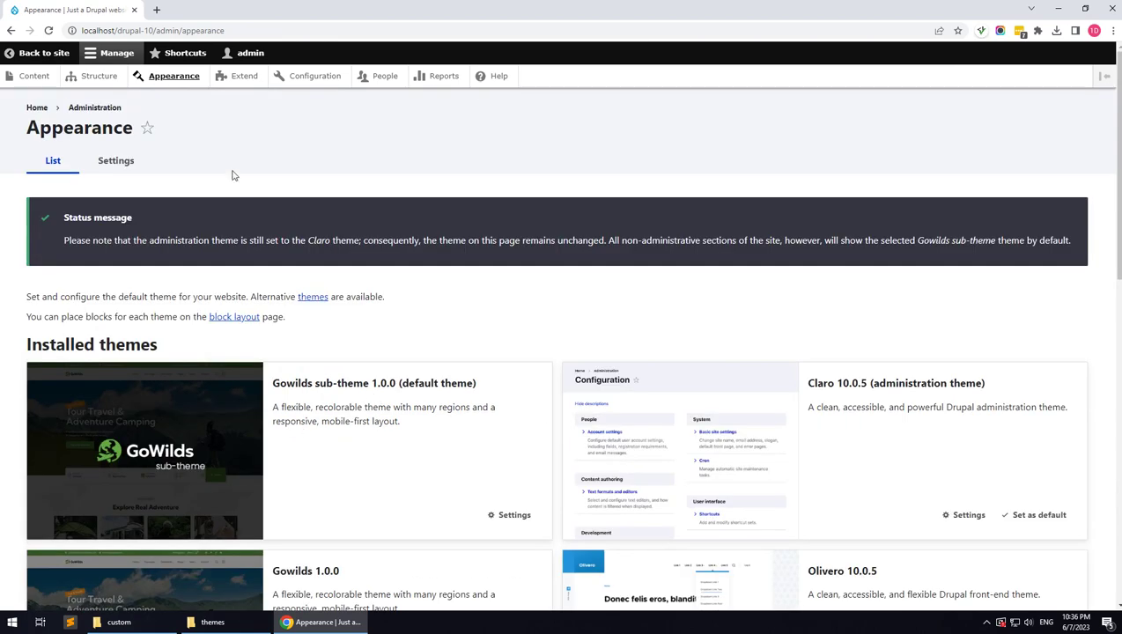
- Filter the modules by "gavias" and install Gavias Custom View, Gowilds Themer, Page Builder and SliderLayer, accepting the required modules
{"action": "left_click", "coordinate": [242, 77]}
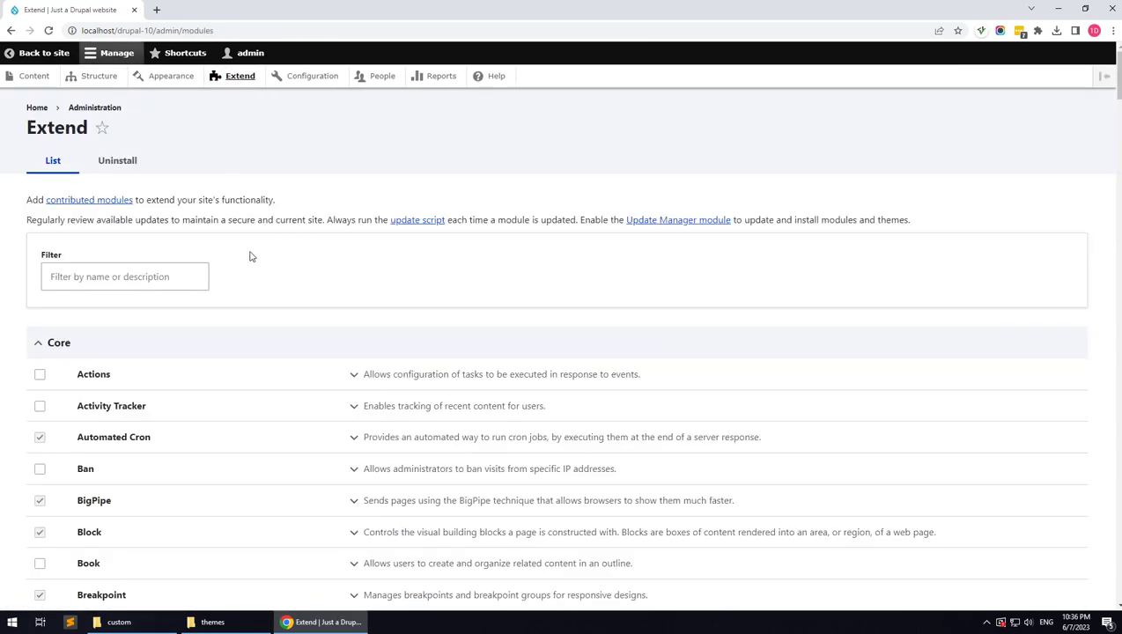
{"action": "left_click", "coordinate": [150, 272]}
{"action": "type", "text": "gavias"}
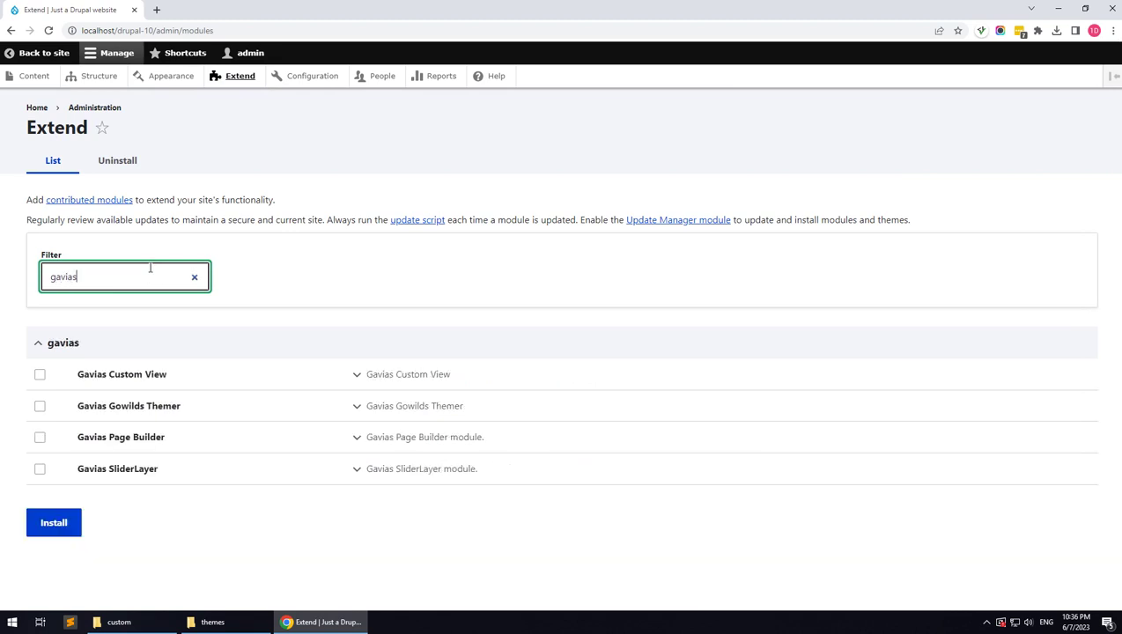
{"action": "left_click", "coordinate": [123, 379]}
{"action": "left_click", "coordinate": [121, 406]}
{"action": "left_click", "coordinate": [104, 437]}
{"action": "left_click", "coordinate": [100, 470]}
{"action": "left_click", "coordinate": [55, 526]}
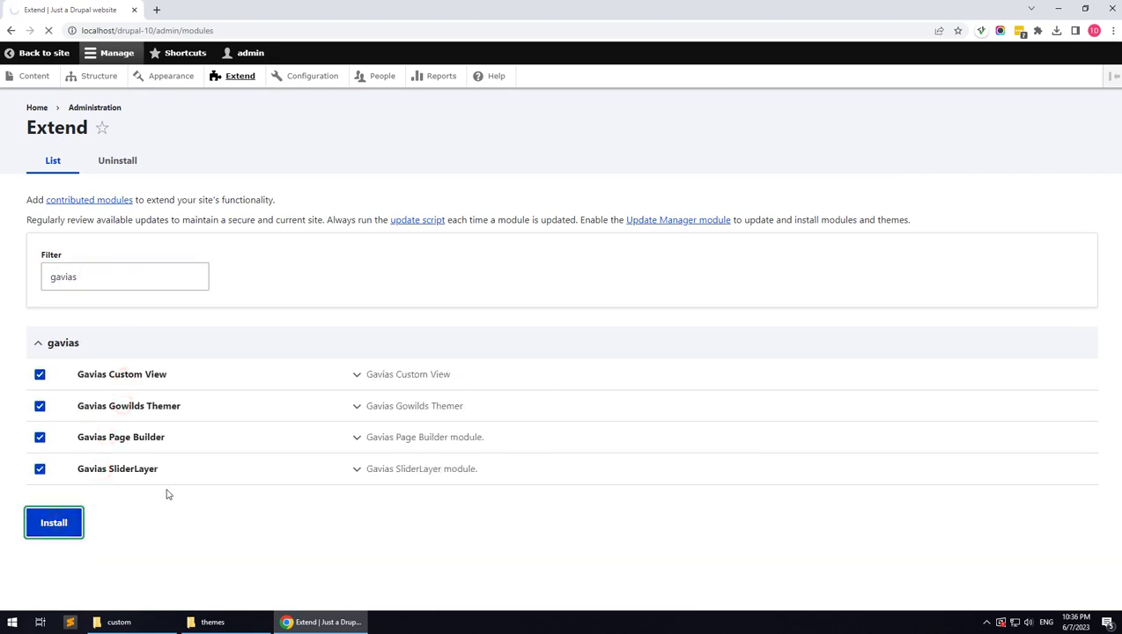
{"action": "left_click", "coordinate": [82, 247]}
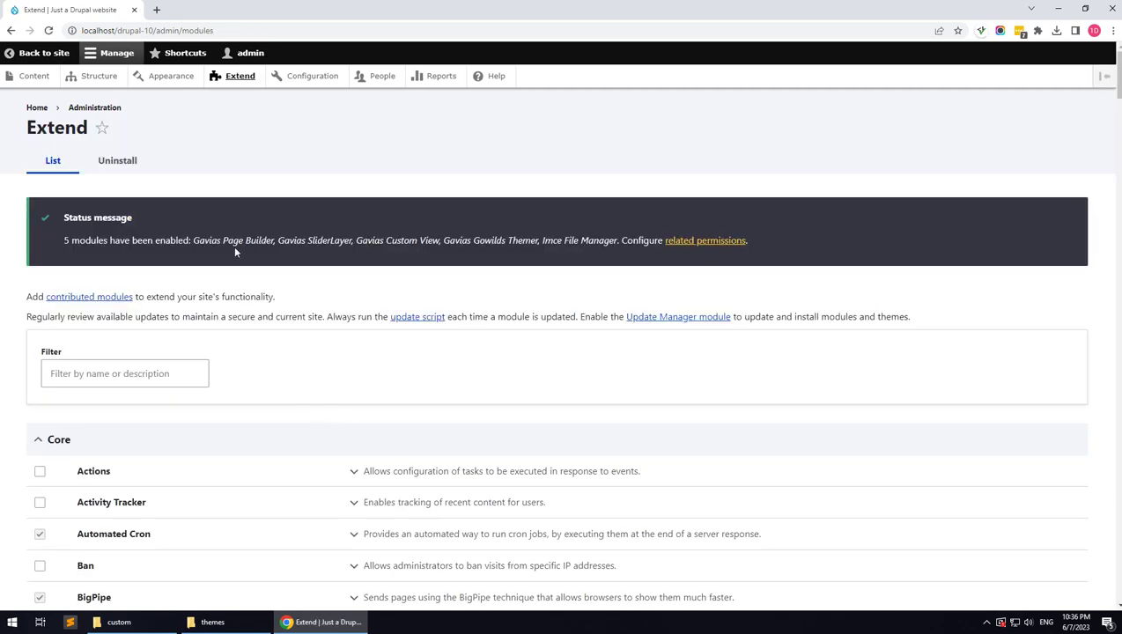
- Filter the modules by "gowilds" and install Gowilds Features together with all its required modules
{"action": "left_click", "coordinate": [100, 80]}
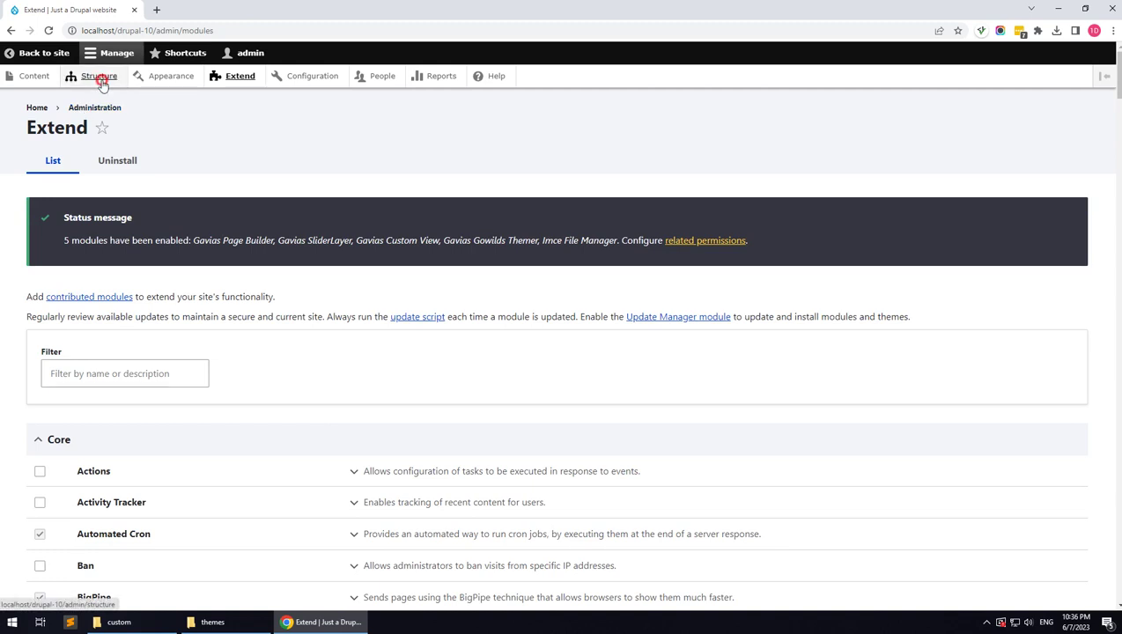
{"action": "left_click", "coordinate": [116, 371]}
{"action": "type", "text": "gowilds"}
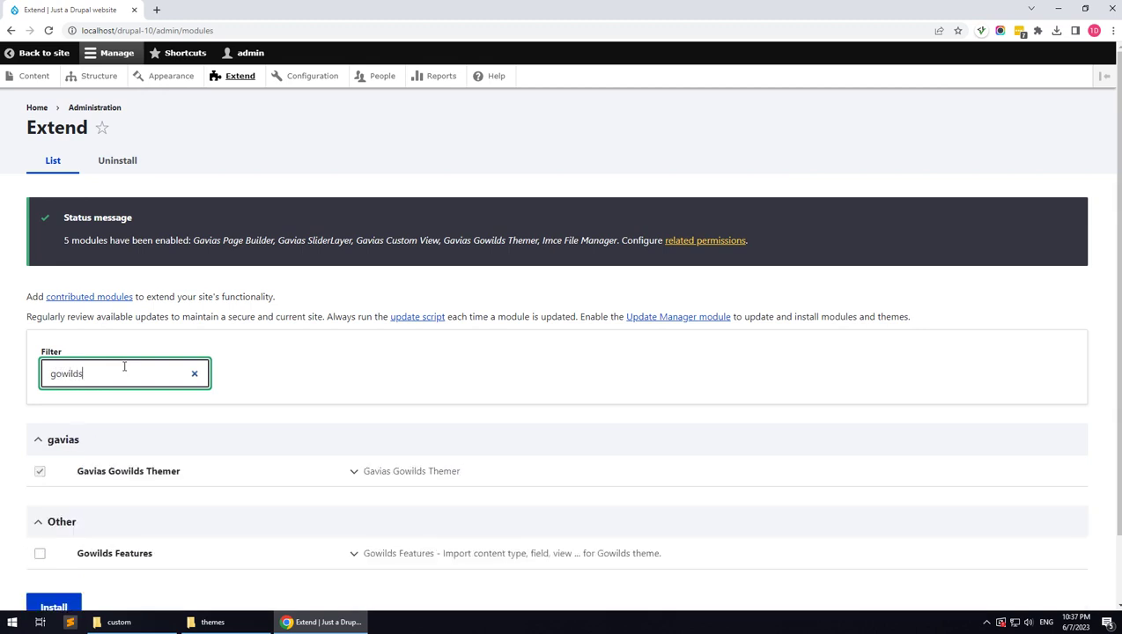
{"action": "left_click", "coordinate": [133, 555]}
{"action": "scroll", "coordinate": [79, 557], "scroll_direction": "down", "scroll_amount": 1}
{"action": "left_click", "coordinate": [60, 548]}
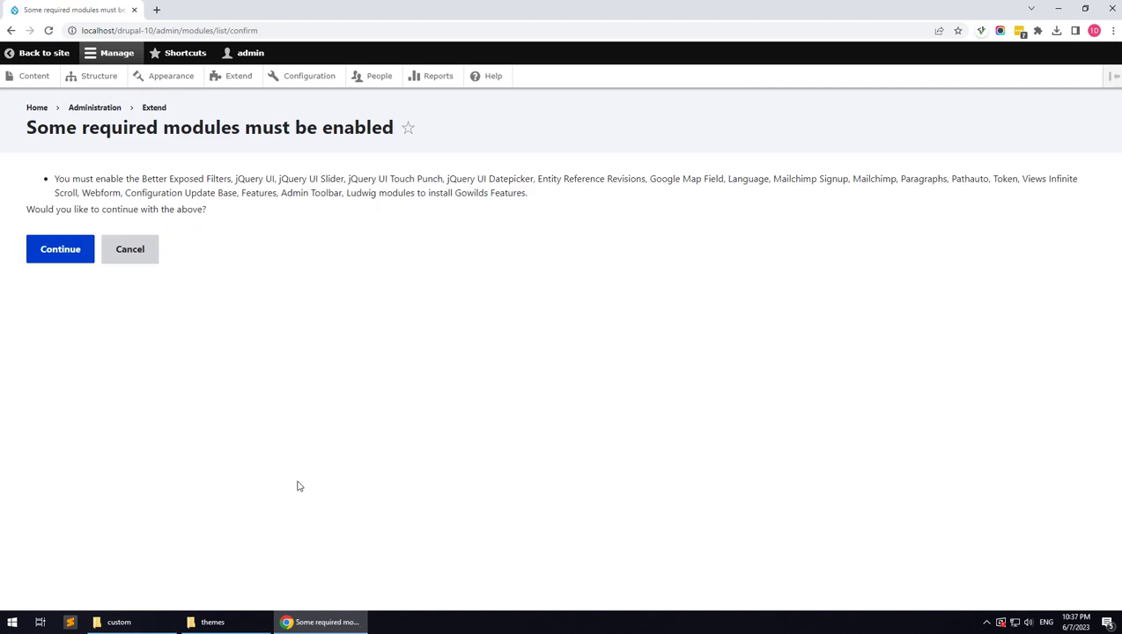
{"action": "left_click", "coordinate": [75, 251]}
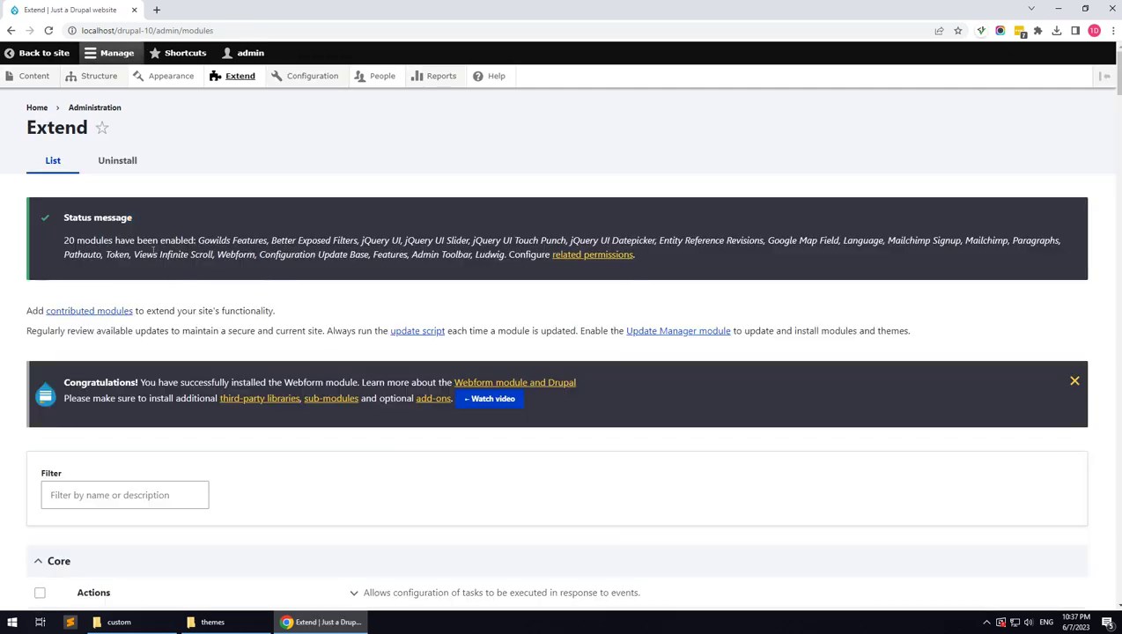
- Open the site's block layout and move the first block listed under After Offcanvas to another region
{"action": "mouse_move", "coordinate": [92, 79]}
{"action": "left_click", "coordinate": [100, 100]}
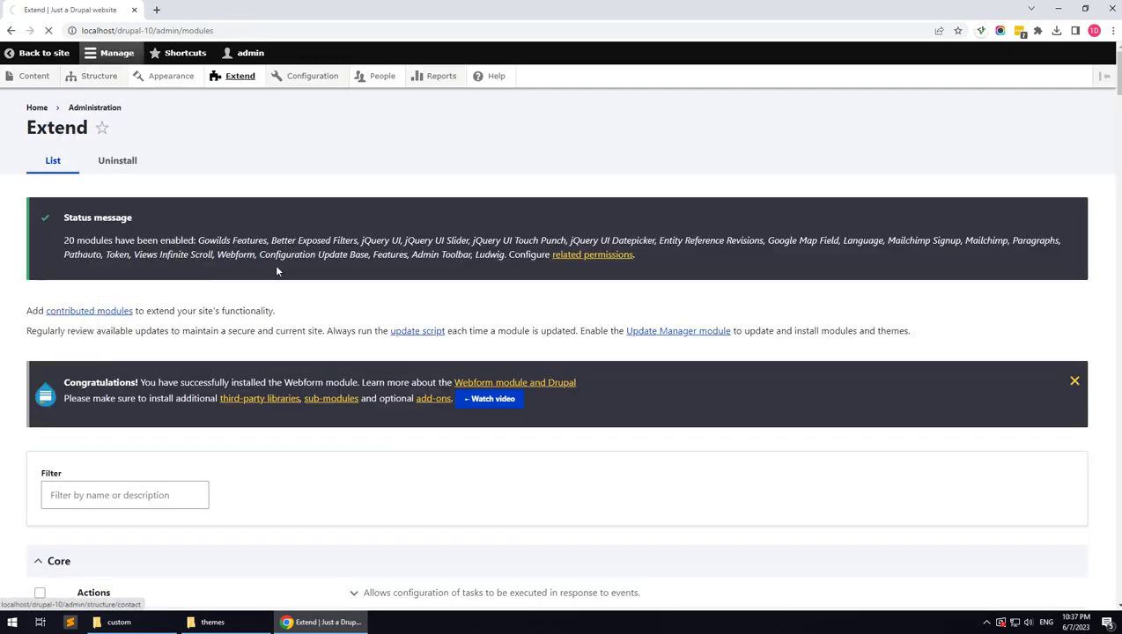
{"action": "scroll", "coordinate": [268, 294], "scroll_direction": "down", "scroll_amount": 3}
{"action": "left_click", "coordinate": [749, 202]}
{"action": "left_click", "coordinate": [731, 405]}
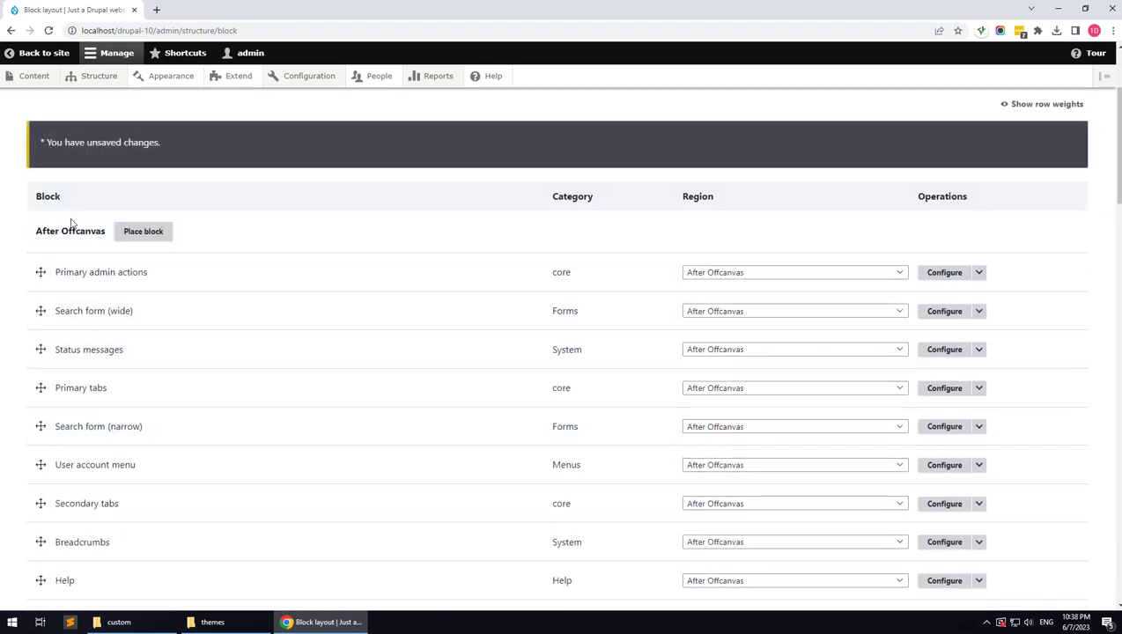
- Assign the Primary admin actions block to the Help region and the Search form (wide) block to the Search region
{"action": "left_click", "coordinate": [696, 272]}
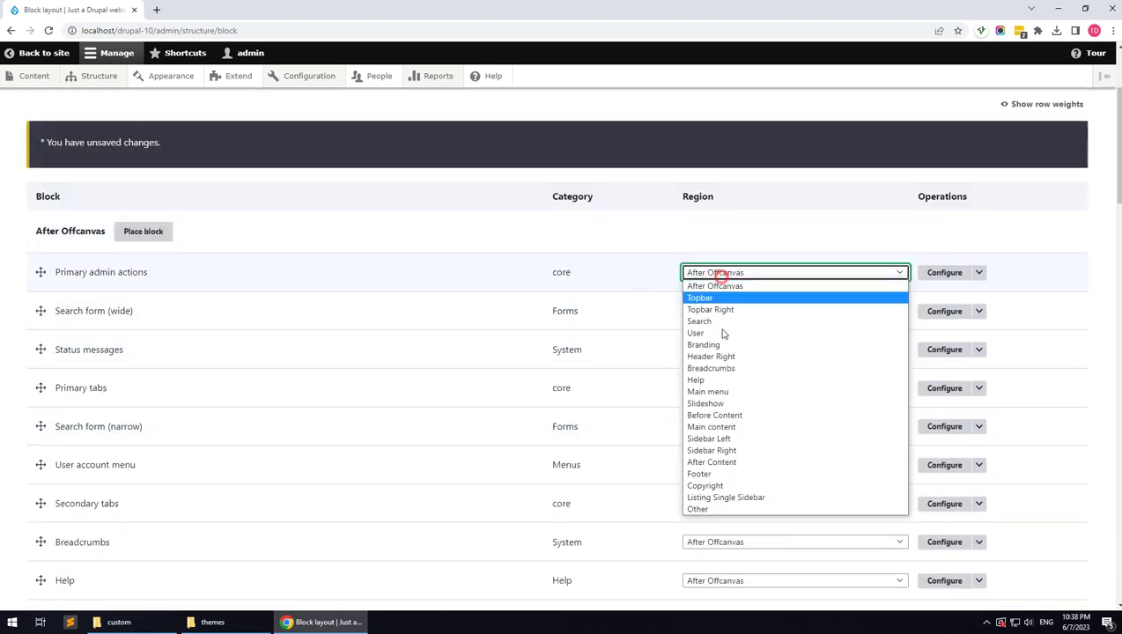
{"action": "left_click", "coordinate": [710, 381]}
{"action": "left_click", "coordinate": [694, 273]}
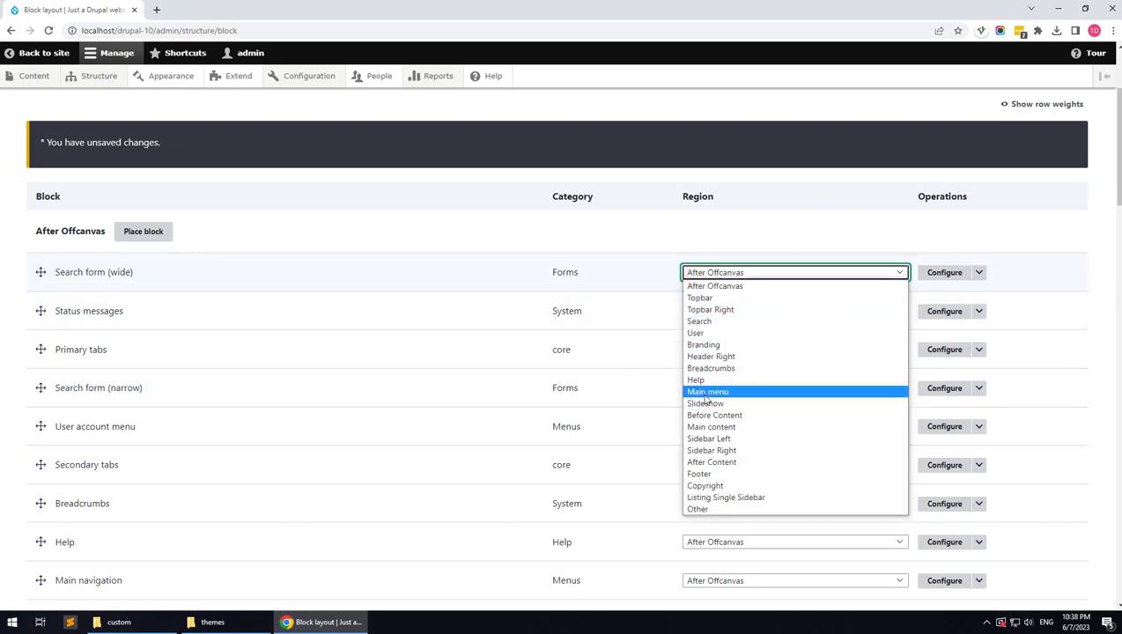
{"action": "left_click", "coordinate": [700, 323]}
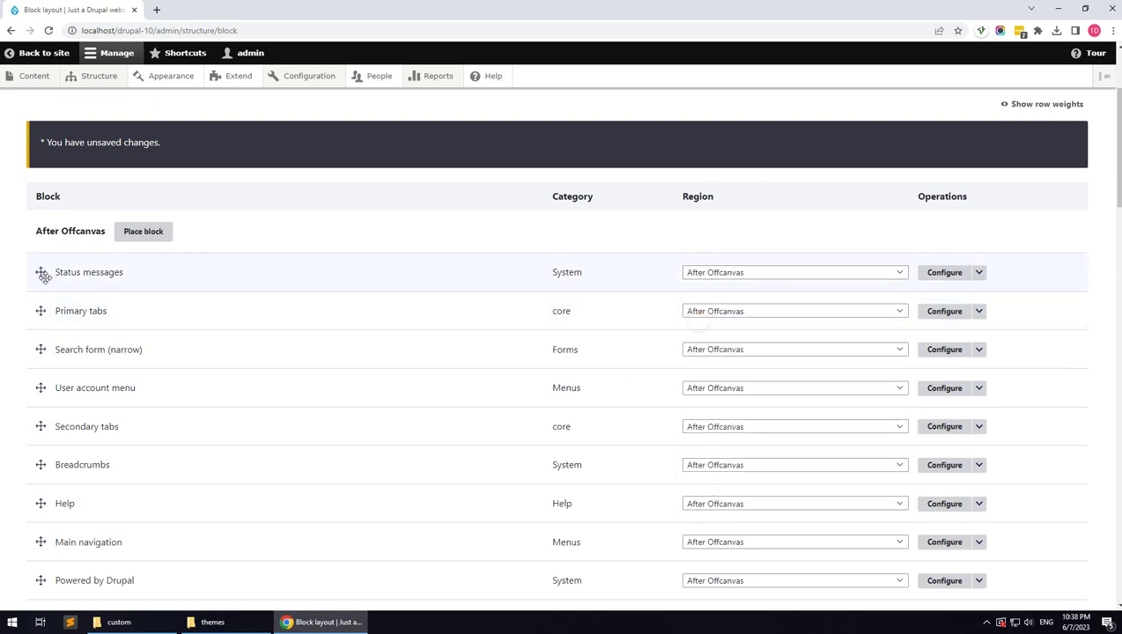
- Assign the Status messages and Primary tabs blocks to the Help region
{"action": "left_click", "coordinate": [694, 272]}
{"action": "left_click", "coordinate": [704, 380]}
{"action": "left_click", "coordinate": [706, 273]}
{"action": "left_click", "coordinate": [706, 379]}
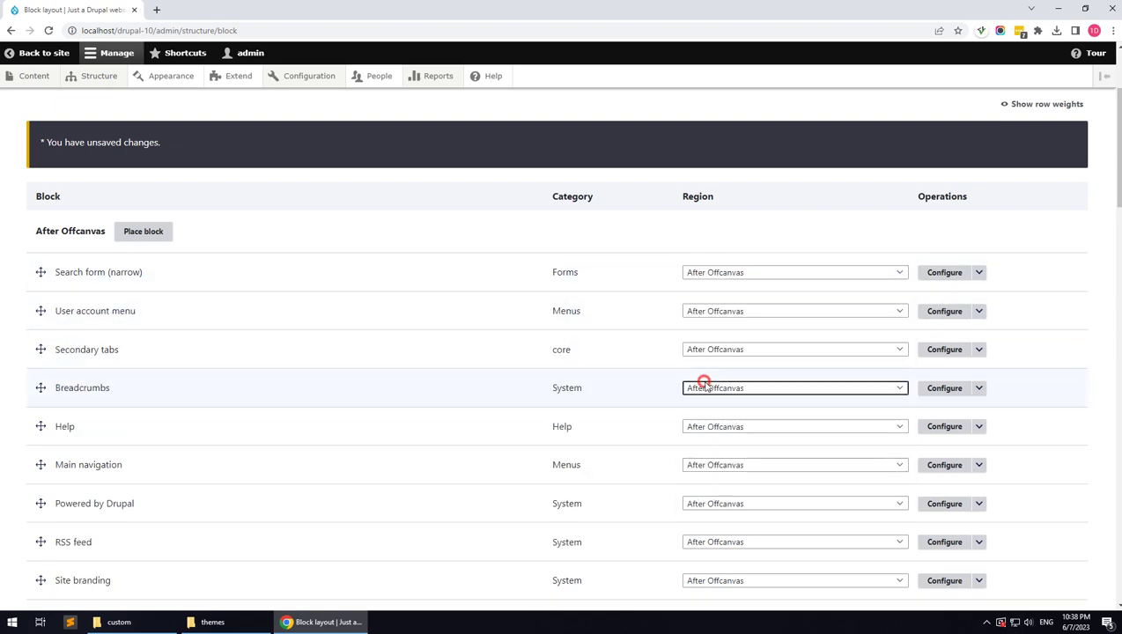
- Assign the Search form (narrow) and User account menu blocks to the Other region
{"action": "left_click", "coordinate": [716, 273]}
{"action": "left_click", "coordinate": [716, 508]}
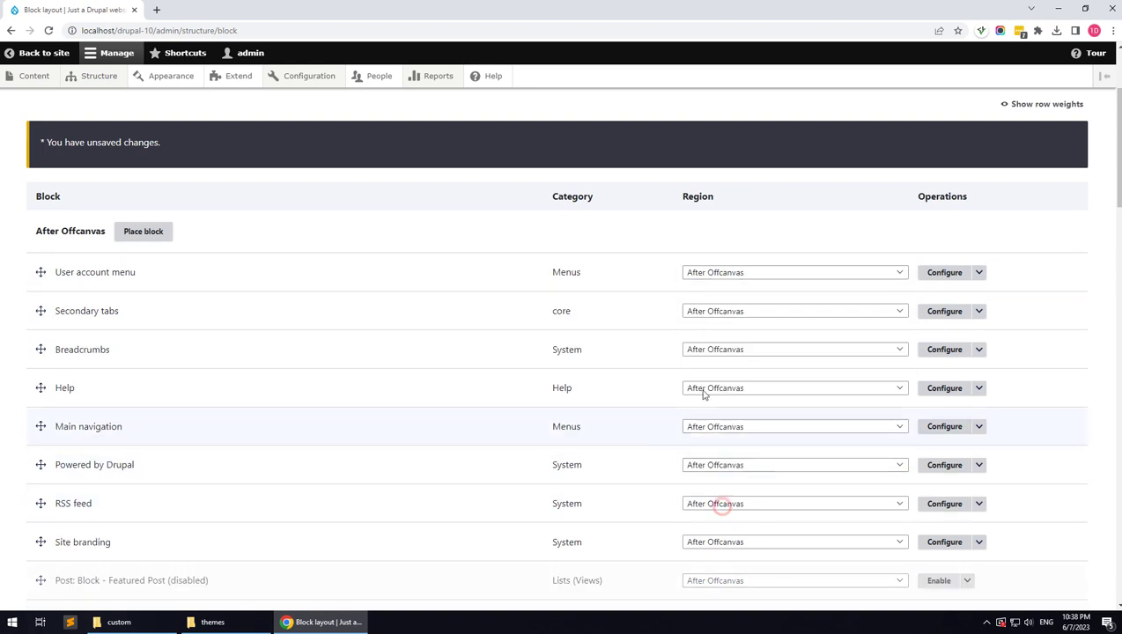
{"action": "left_click", "coordinate": [705, 274]}
{"action": "left_click", "coordinate": [705, 508]}
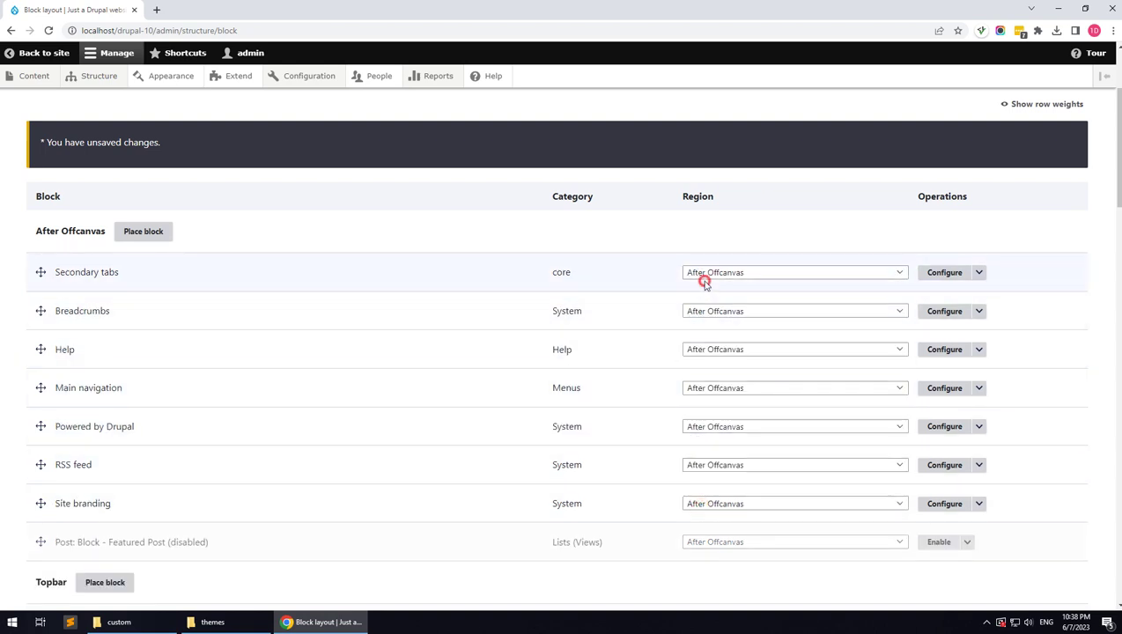
- Assign the Secondary tabs block to the Help region and the Breadcrumbs block to the Breadcrumbs region
{"action": "left_click", "coordinate": [705, 282]}
{"action": "left_click", "coordinate": [701, 379]}
{"action": "left_click", "coordinate": [712, 273]}
{"action": "left_click", "coordinate": [711, 356]}
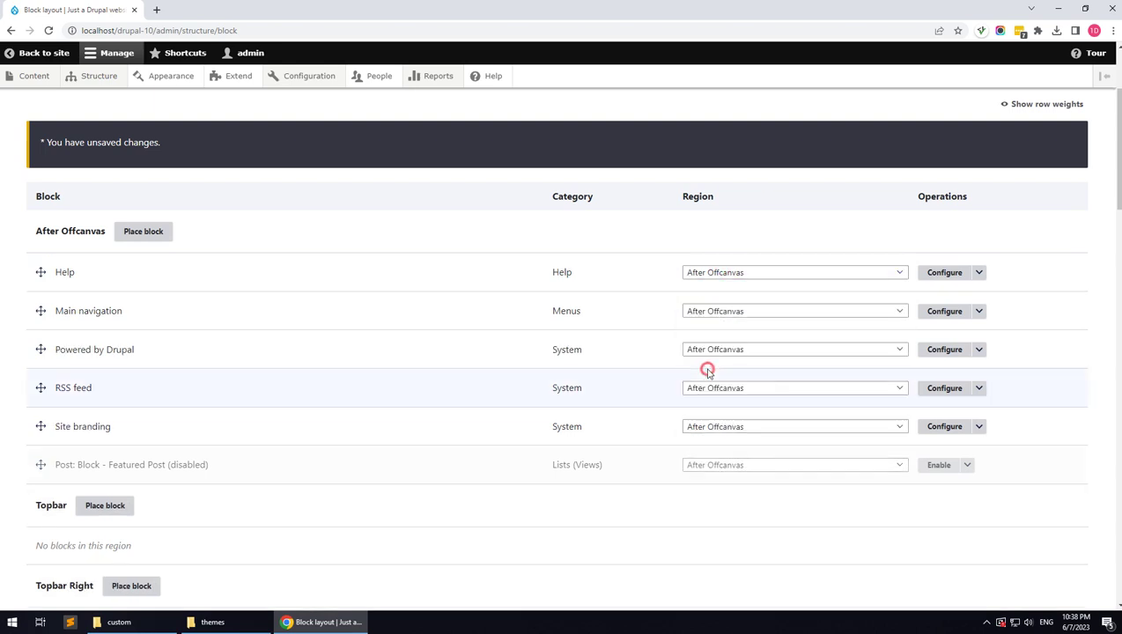
- Assign the Help block to the Other region and the Main navigation block to the Main menu region
{"action": "left_click", "coordinate": [709, 276]}
{"action": "left_click", "coordinate": [704, 510]}
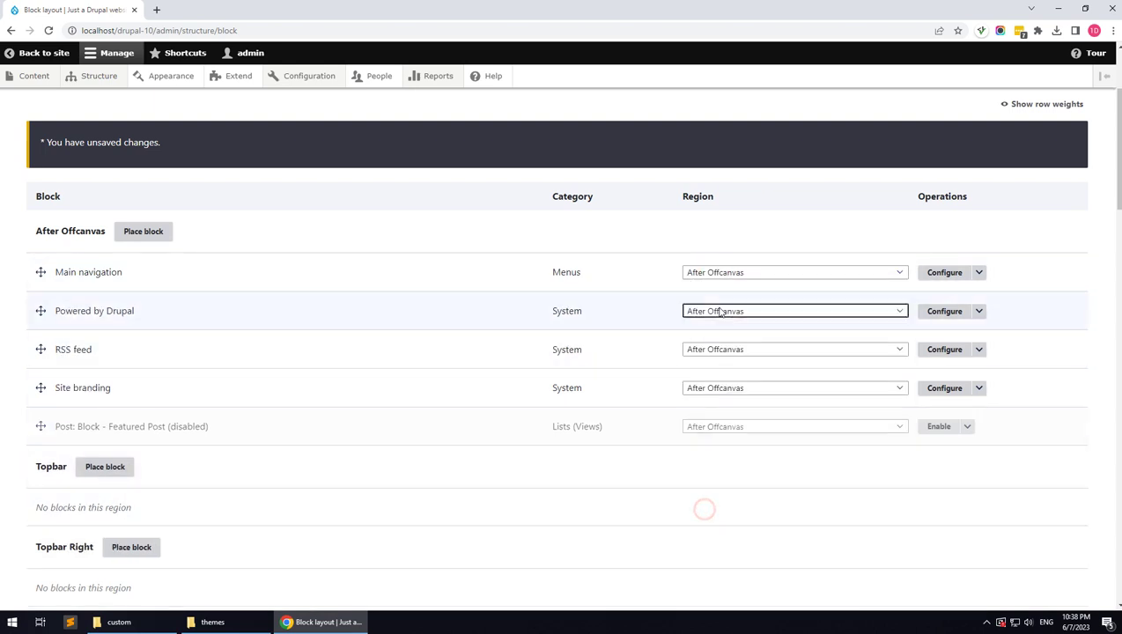
{"action": "left_click", "coordinate": [730, 274]}
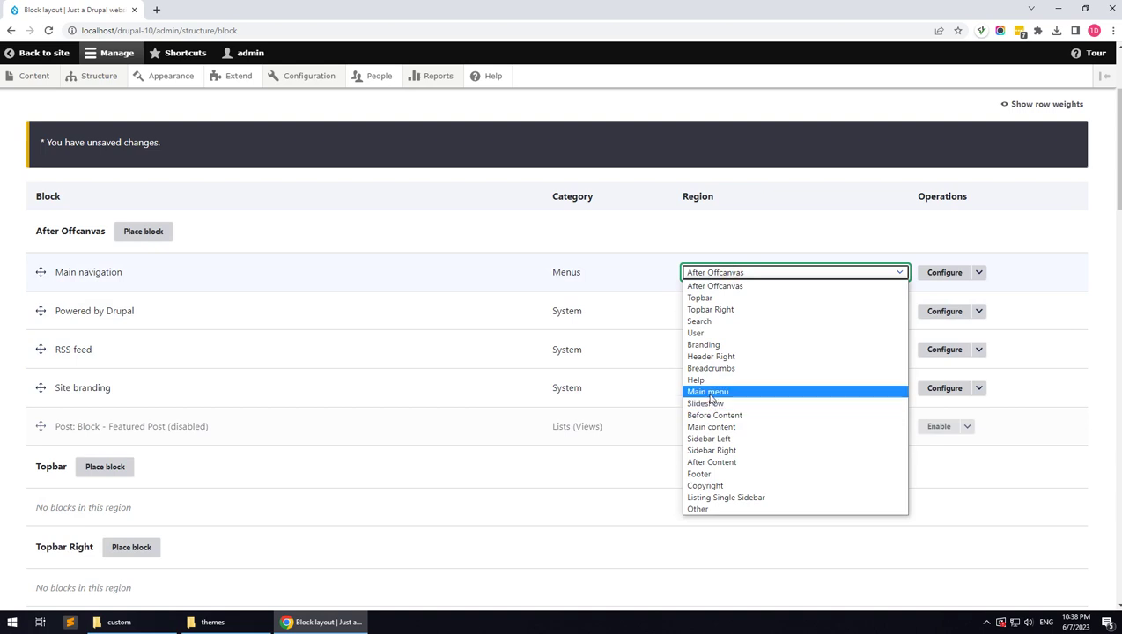
{"action": "left_click", "coordinate": [710, 393]}
- Assign the Powered by Drupal and RSS feed blocks to the Other region
{"action": "left_click", "coordinate": [715, 273]}
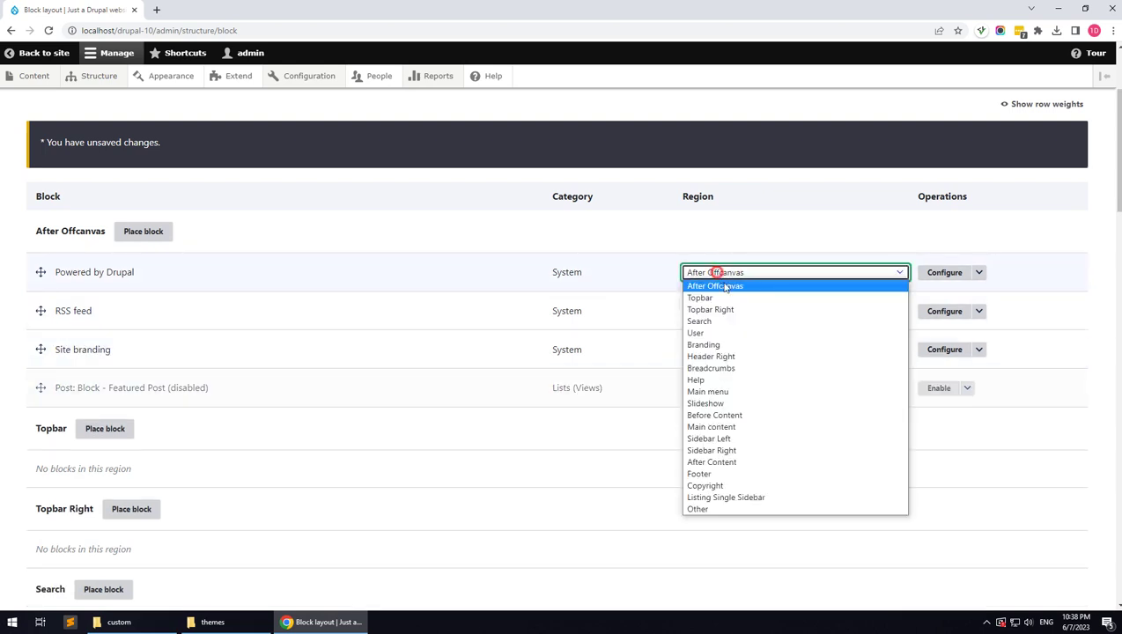
{"action": "left_click", "coordinate": [703, 508]}
{"action": "left_click", "coordinate": [713, 274]}
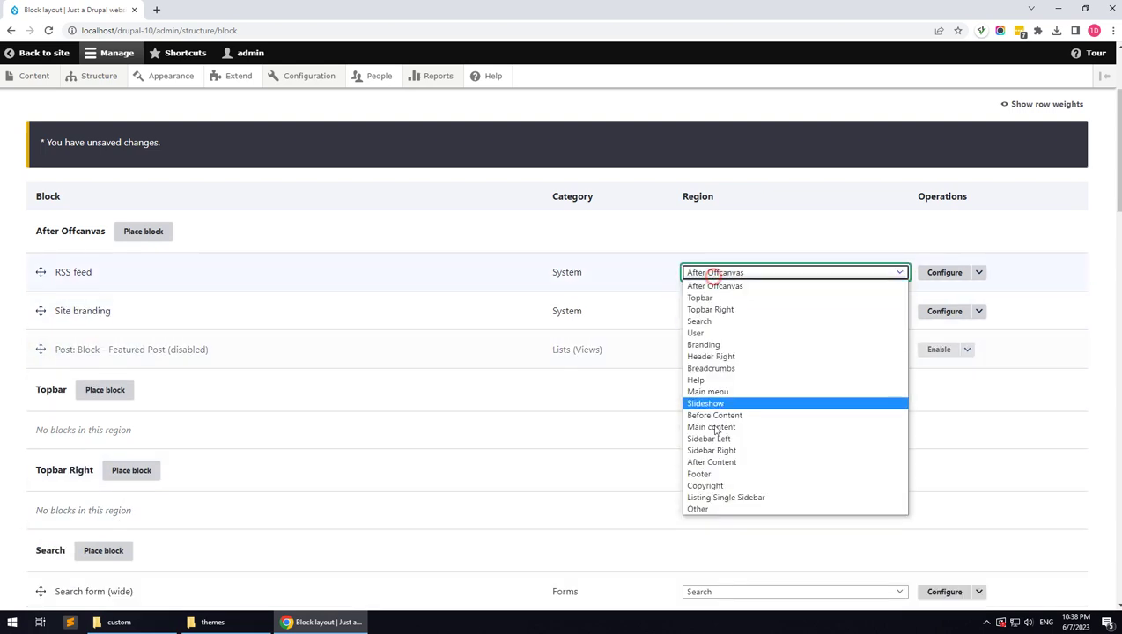
{"action": "left_click", "coordinate": [705, 508]}
- Assign the Site branding block to the Branding region and save the block layout
{"action": "left_click", "coordinate": [714, 272]}
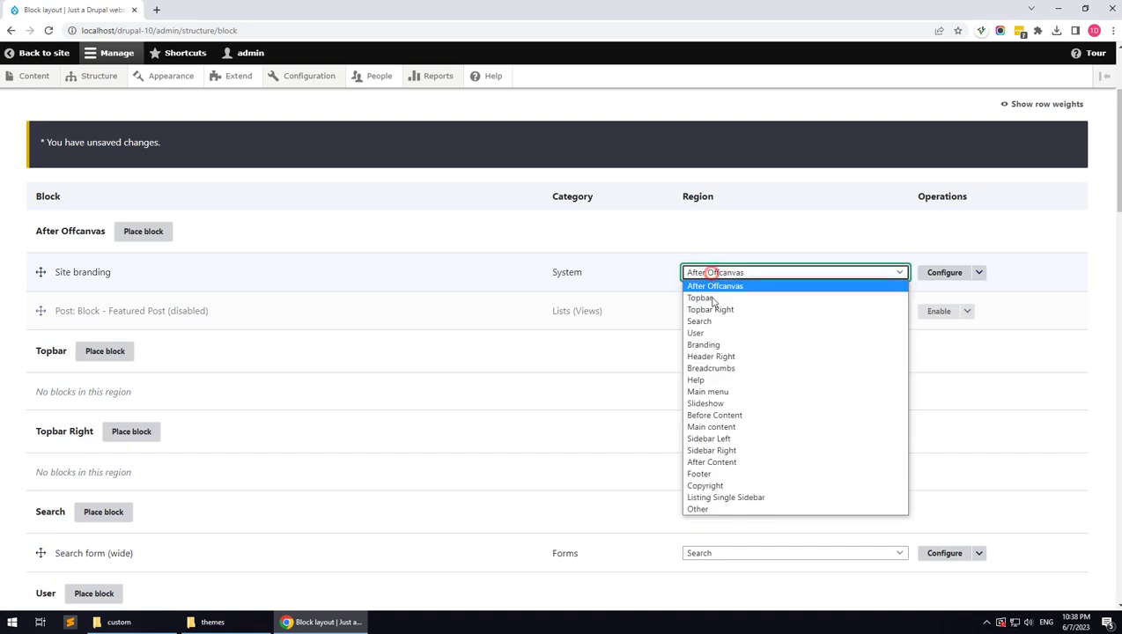
{"action": "left_click", "coordinate": [706, 344]}
{"action": "scroll", "coordinate": [285, 361], "scroll_direction": "down", "scroll_amount": 8}
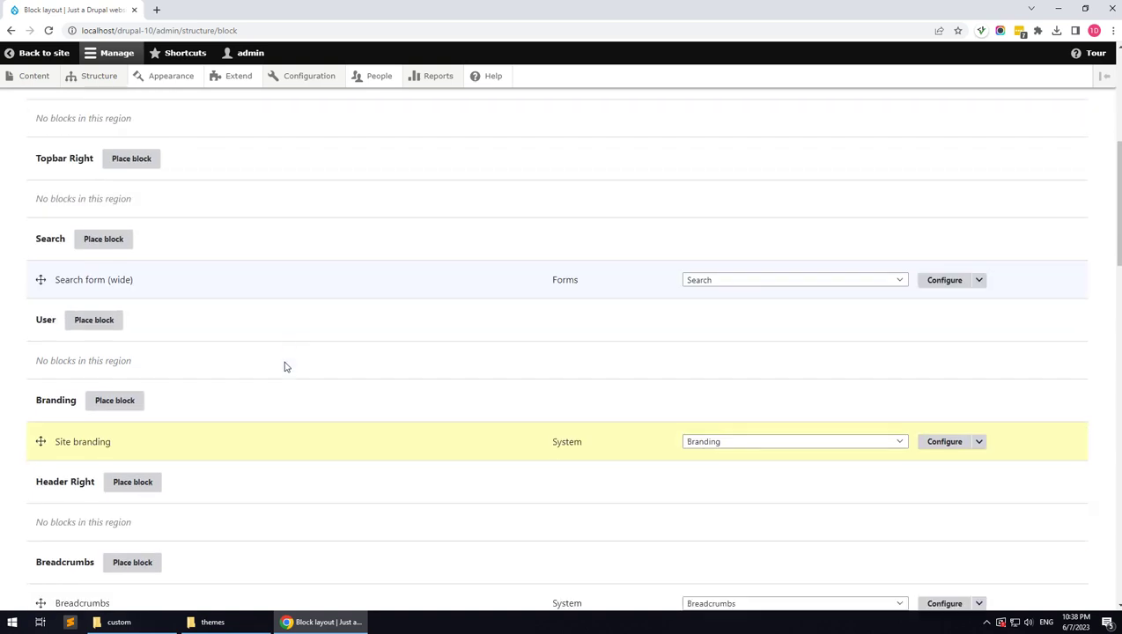
{"action": "scroll", "coordinate": [285, 366], "scroll_direction": "down", "scroll_amount": 5}
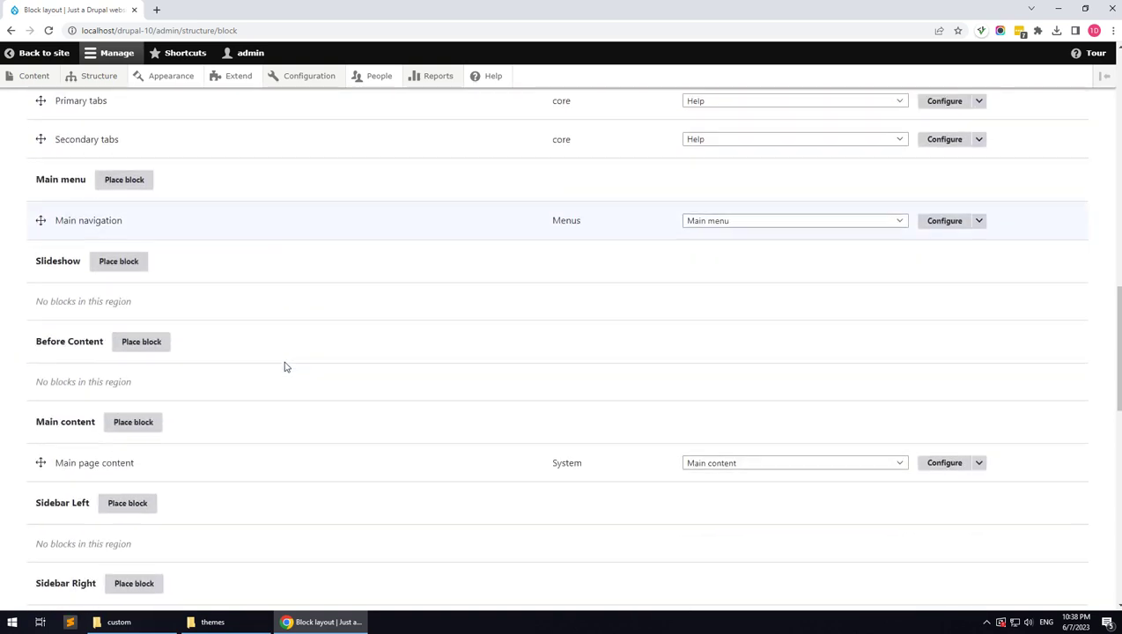
{"action": "scroll", "coordinate": [284, 367], "scroll_direction": "down", "scroll_amount": 7}
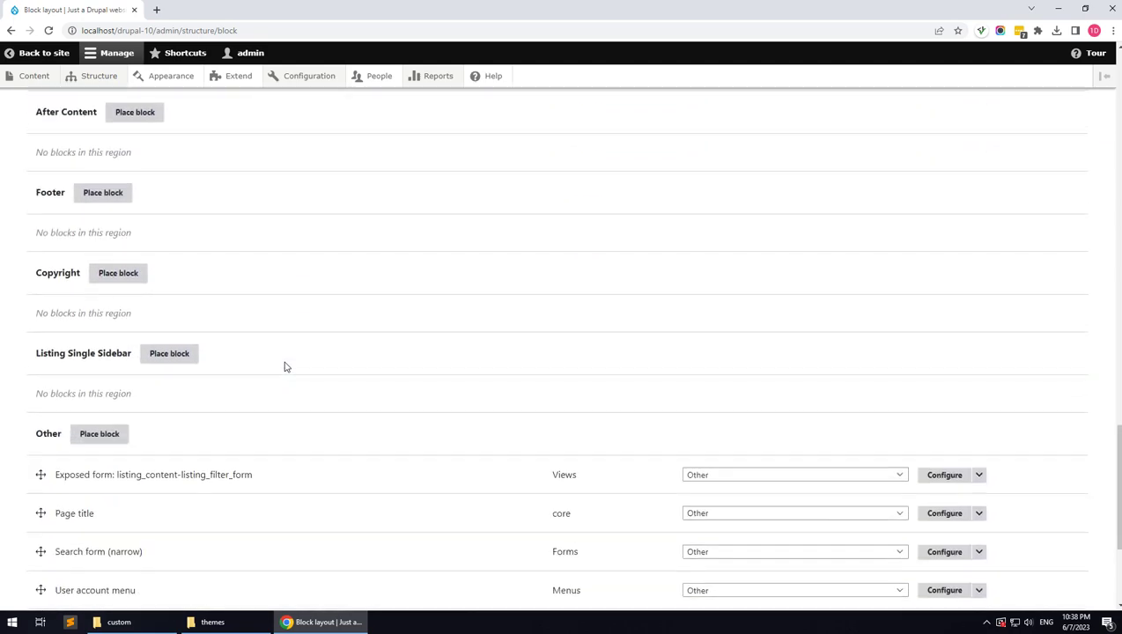
{"action": "left_click", "coordinate": [94, 530]}
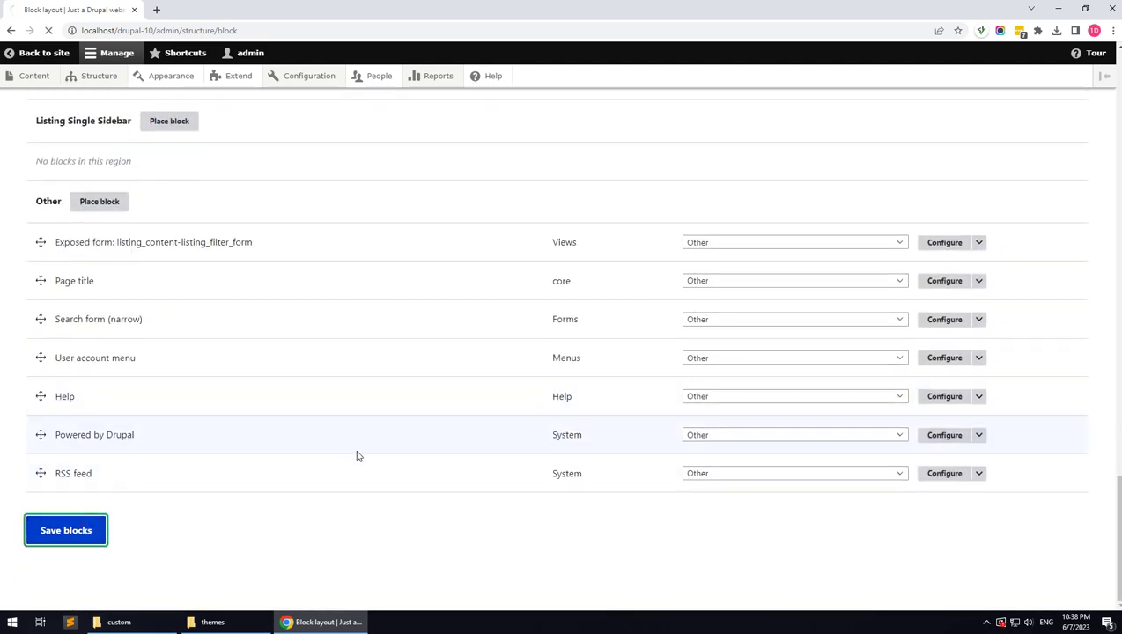
- Turn off the site name in the Site branding block's configuration and save the block
{"action": "scroll", "coordinate": [245, 447], "scroll_direction": "down", "scroll_amount": 6}
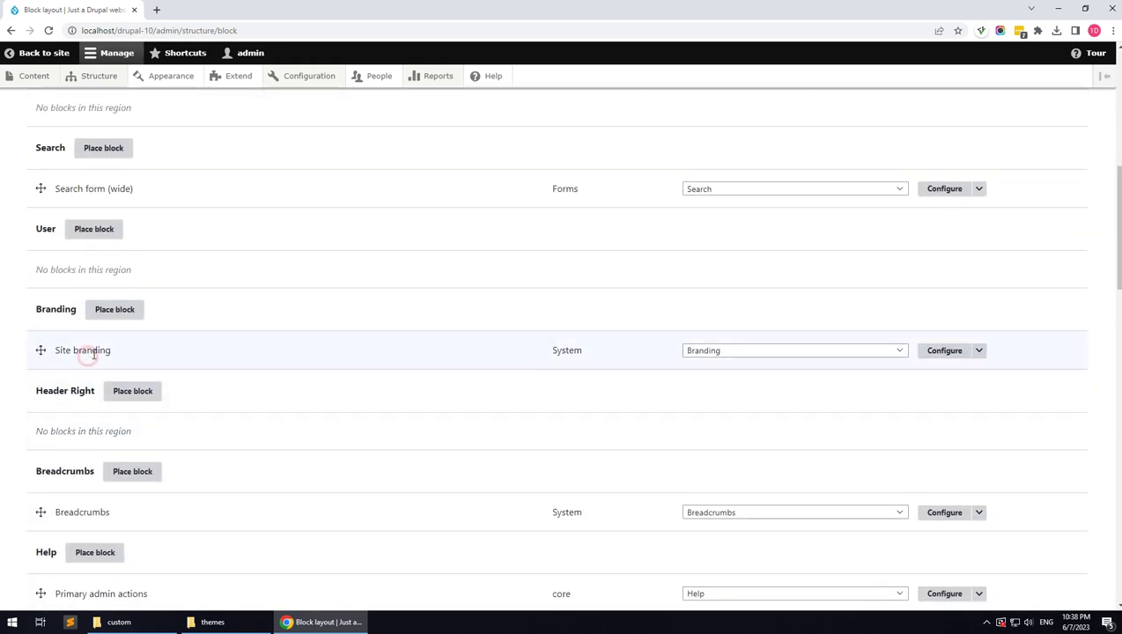
{"action": "left_click", "coordinate": [936, 351]}
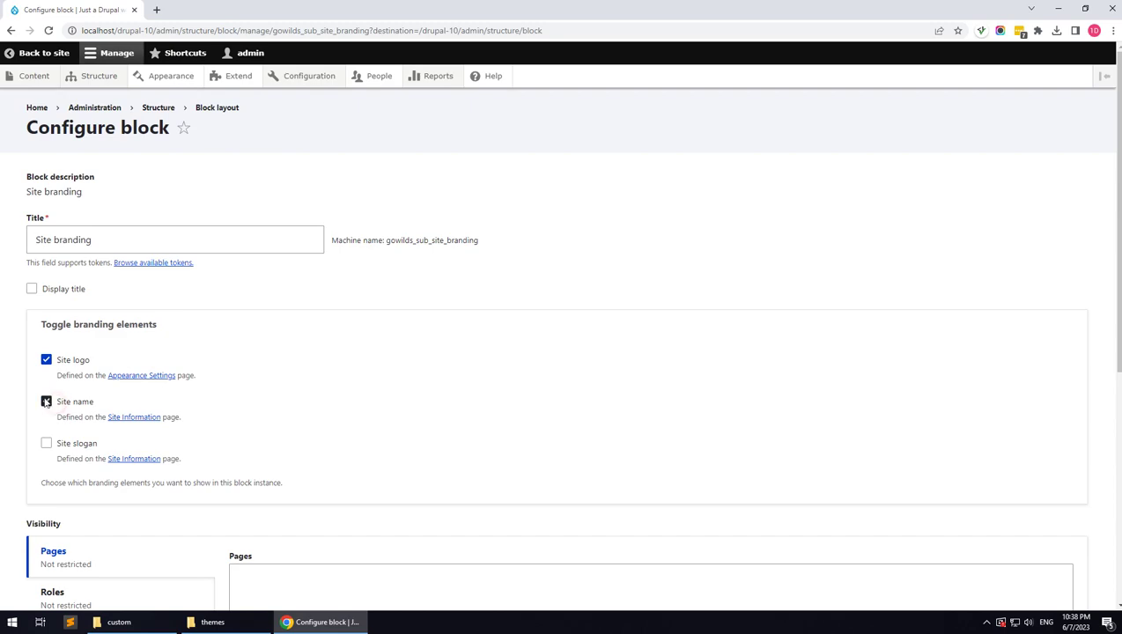
{"action": "scroll", "coordinate": [77, 413], "scroll_direction": "down", "scroll_amount": 5}
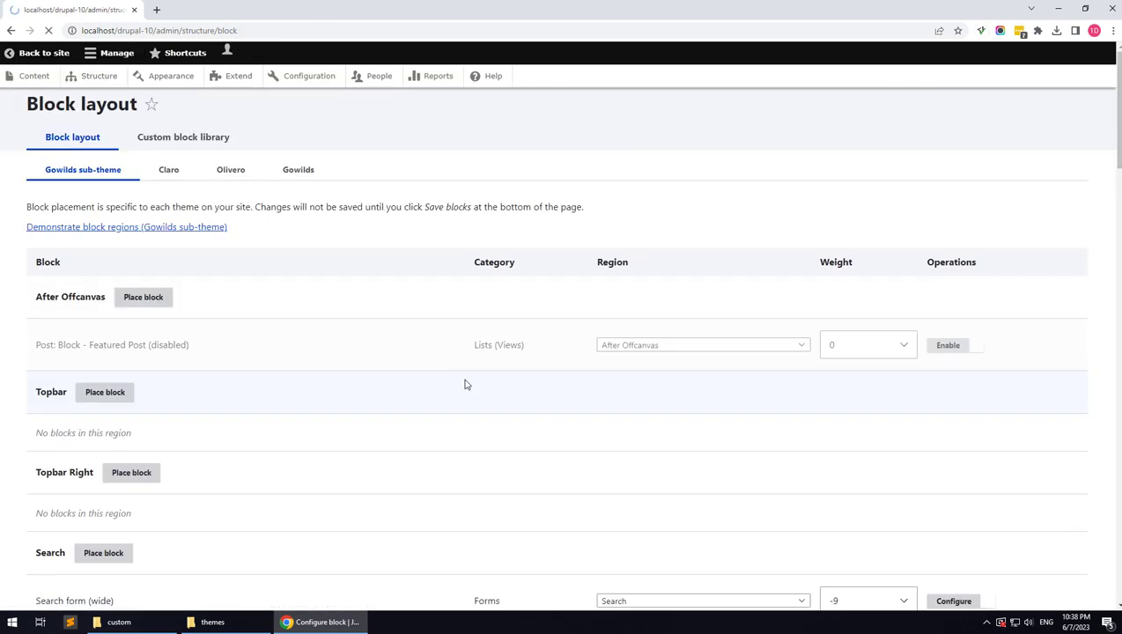
- Configure the Main navigation block in the Main menu region and save its settings
{"action": "scroll", "coordinate": [458, 401], "scroll_direction": "down", "scroll_amount": 7}
{"action": "scroll", "coordinate": [458, 401], "scroll_direction": "down", "scroll_amount": 4}
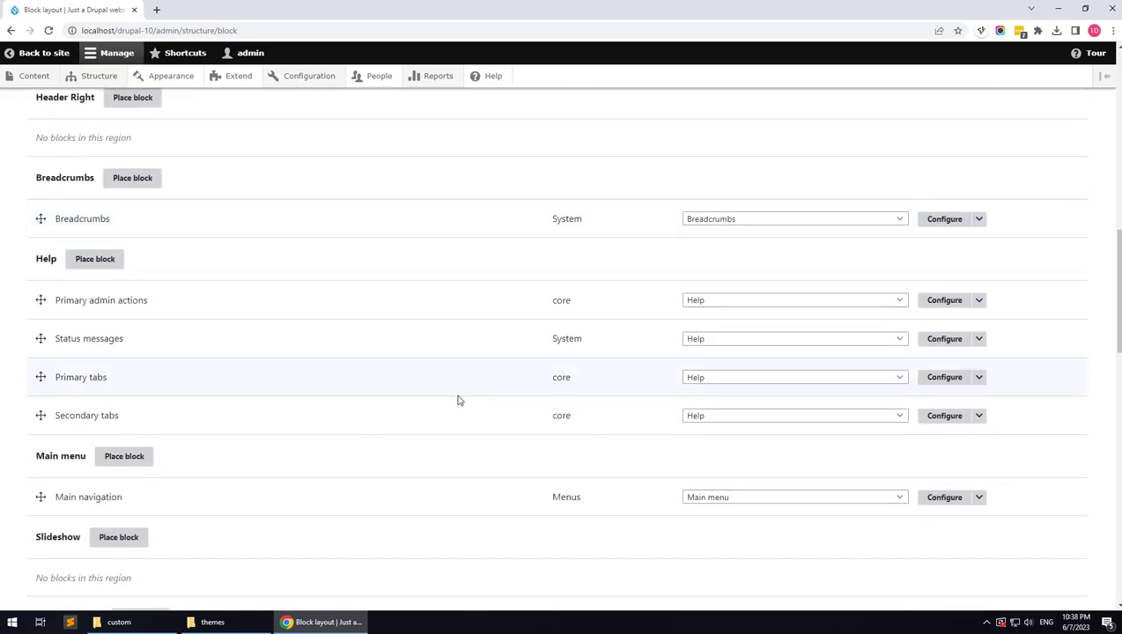
{"action": "left_click", "coordinate": [942, 322]}
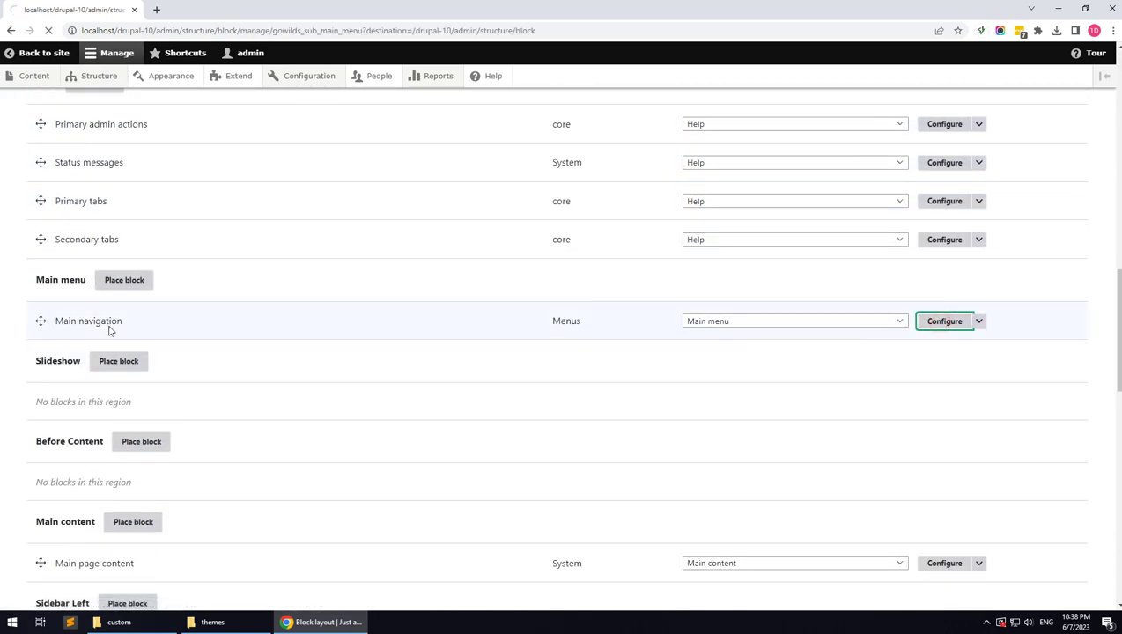
{"action": "scroll", "coordinate": [92, 379], "scroll_direction": "down", "scroll_amount": 1}
{"action": "left_click", "coordinate": [91, 331]}
{"action": "left_click", "coordinate": [79, 469]}
{"action": "scroll", "coordinate": [103, 461], "scroll_direction": "down", "scroll_amount": 4}
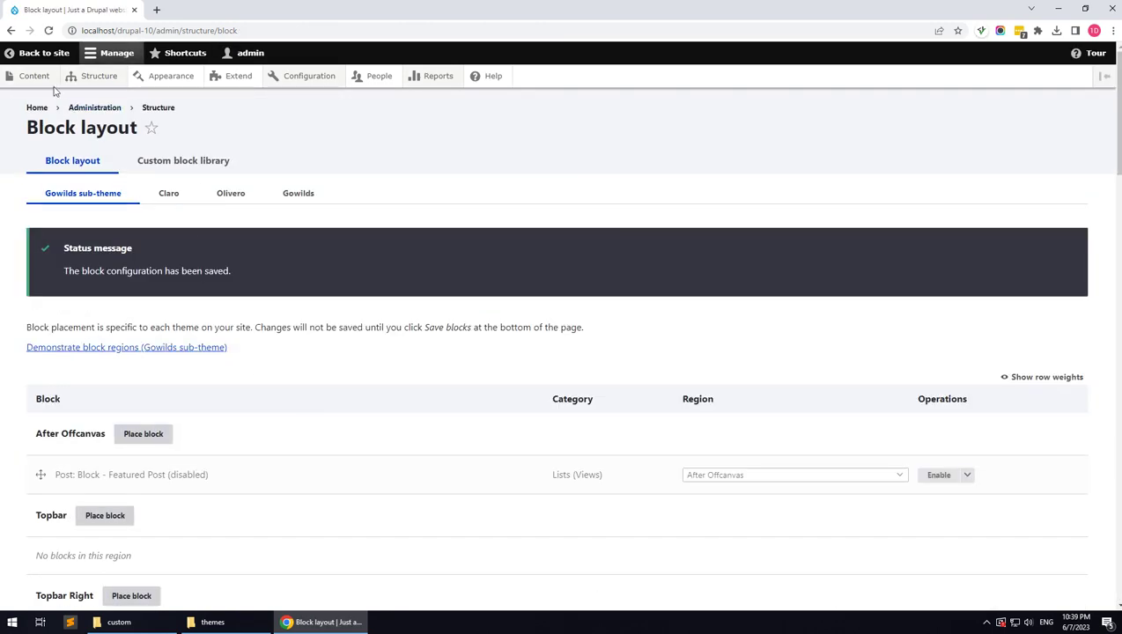
- Create and save a published Basic page titled "Home Page" with an empty body
{"action": "left_click", "coordinate": [35, 77]}
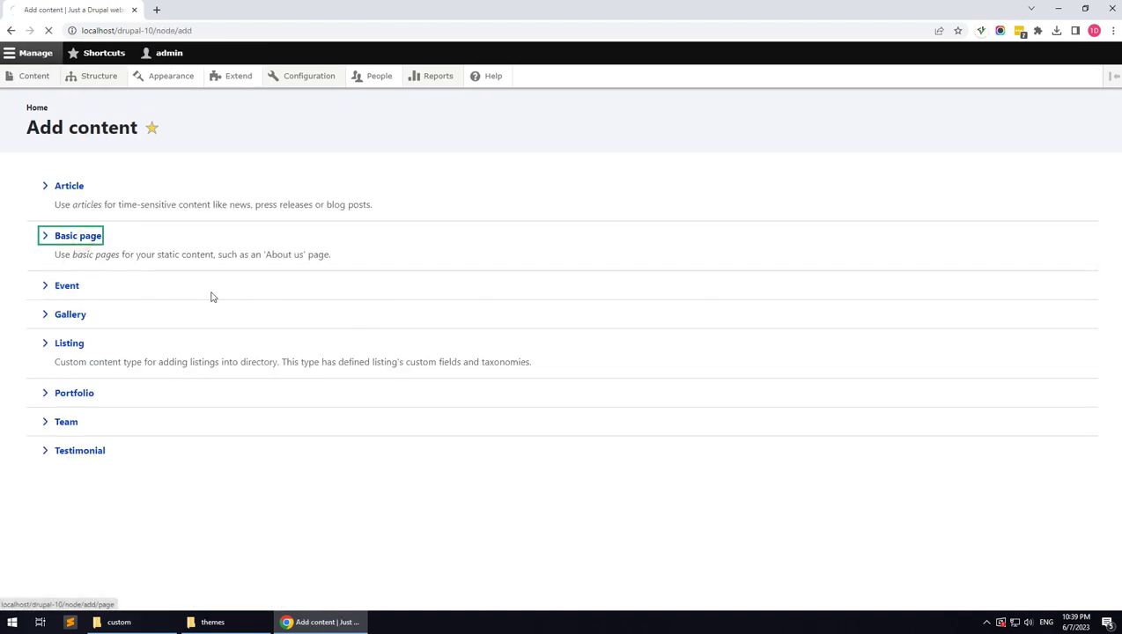
{"action": "left_click", "coordinate": [225, 208]}
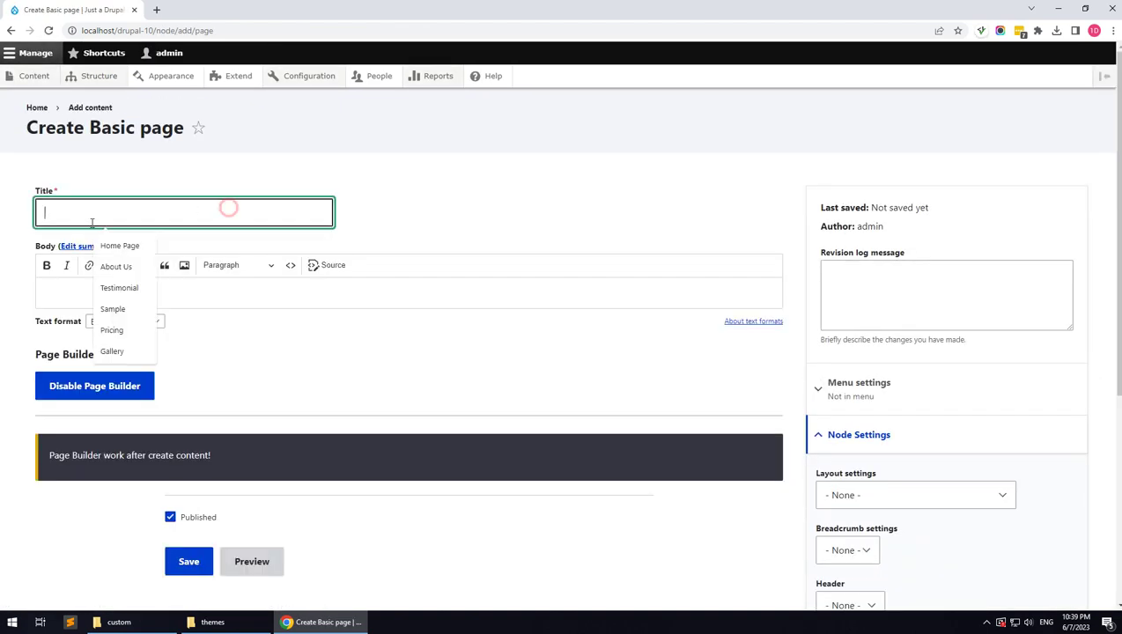
{"action": "left_click", "coordinate": [114, 246]}
{"action": "scroll", "coordinate": [145, 372], "scroll_direction": "down", "scroll_amount": 2}
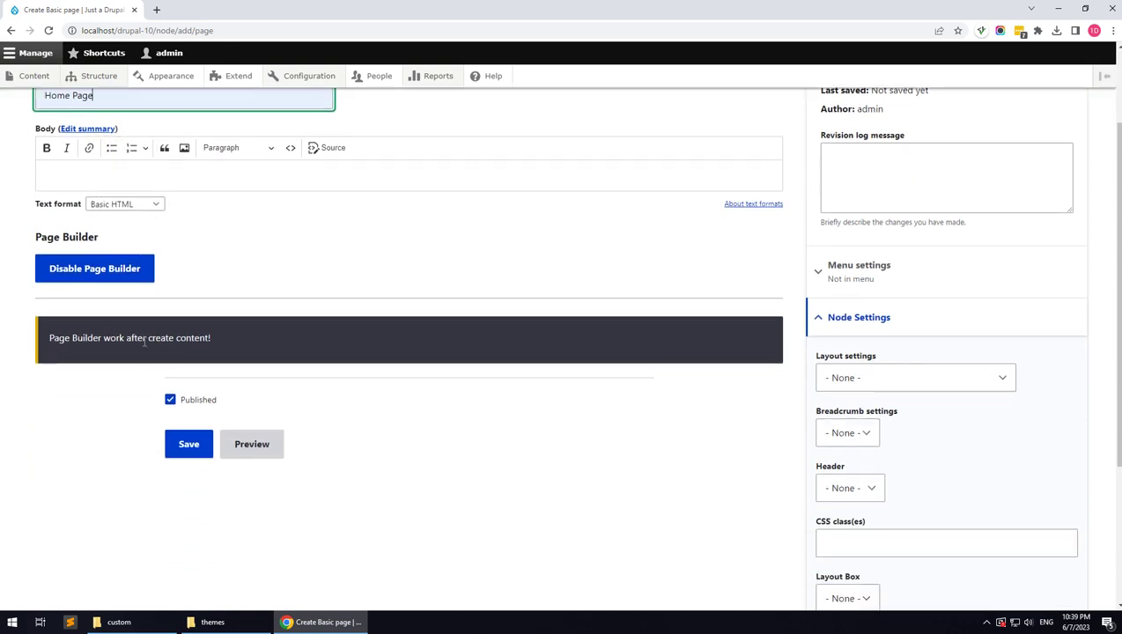
{"action": "left_click", "coordinate": [178, 449]}
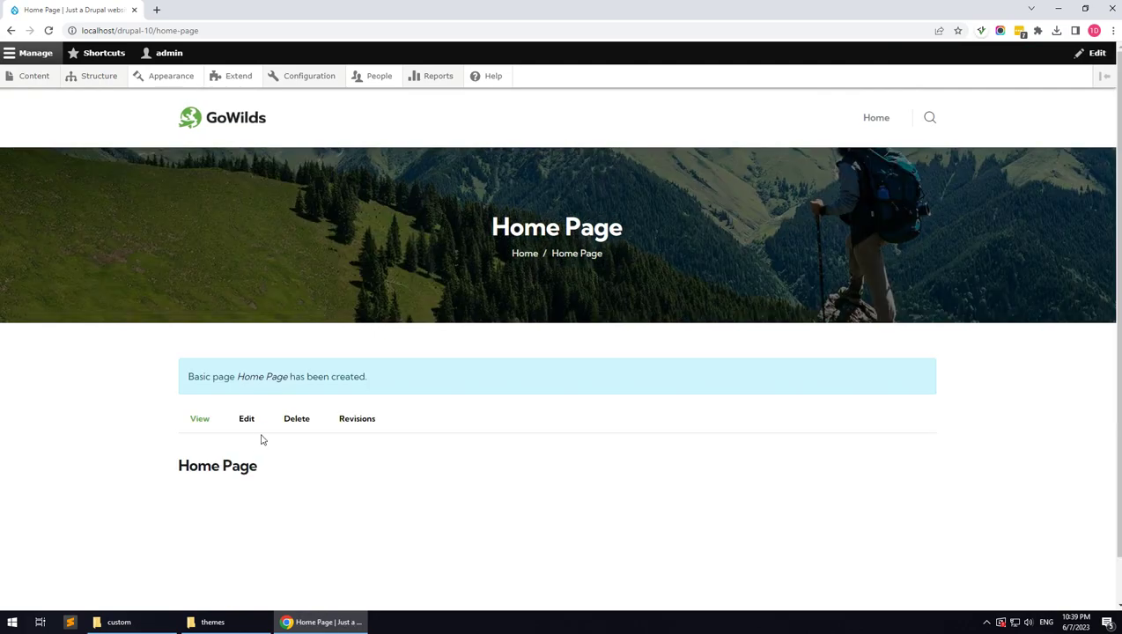
- Edit the new Home Page and open the import dialog of its page builder
{"action": "left_click", "coordinate": [243, 423]}
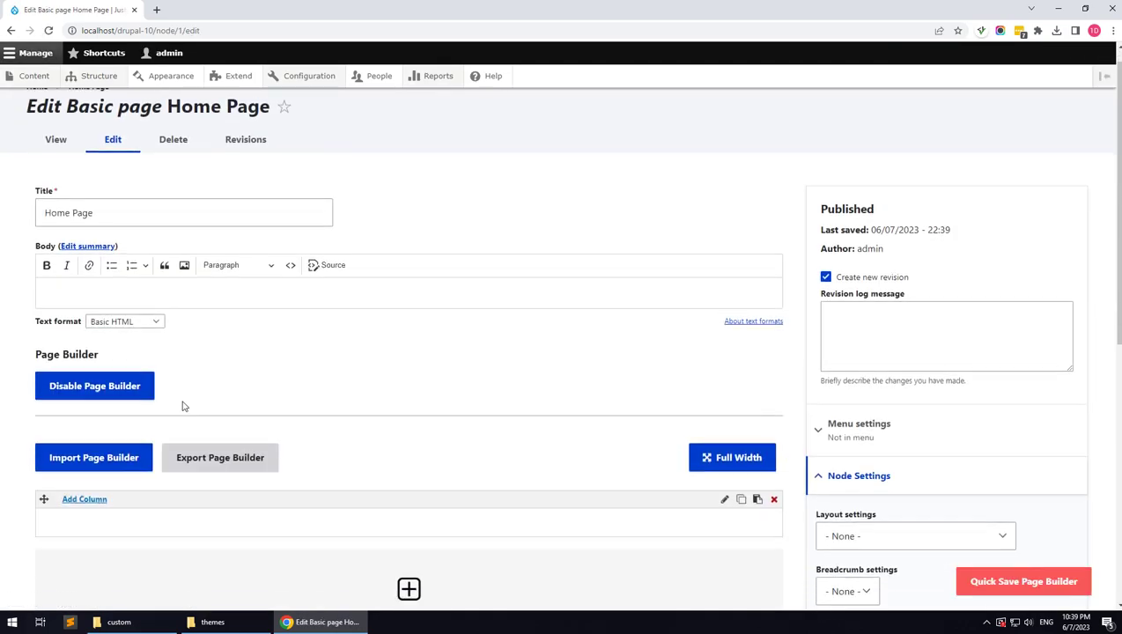
{"action": "scroll", "coordinate": [183, 406], "scroll_direction": "down", "scroll_amount": 1}
{"action": "left_click", "coordinate": [113, 362]}
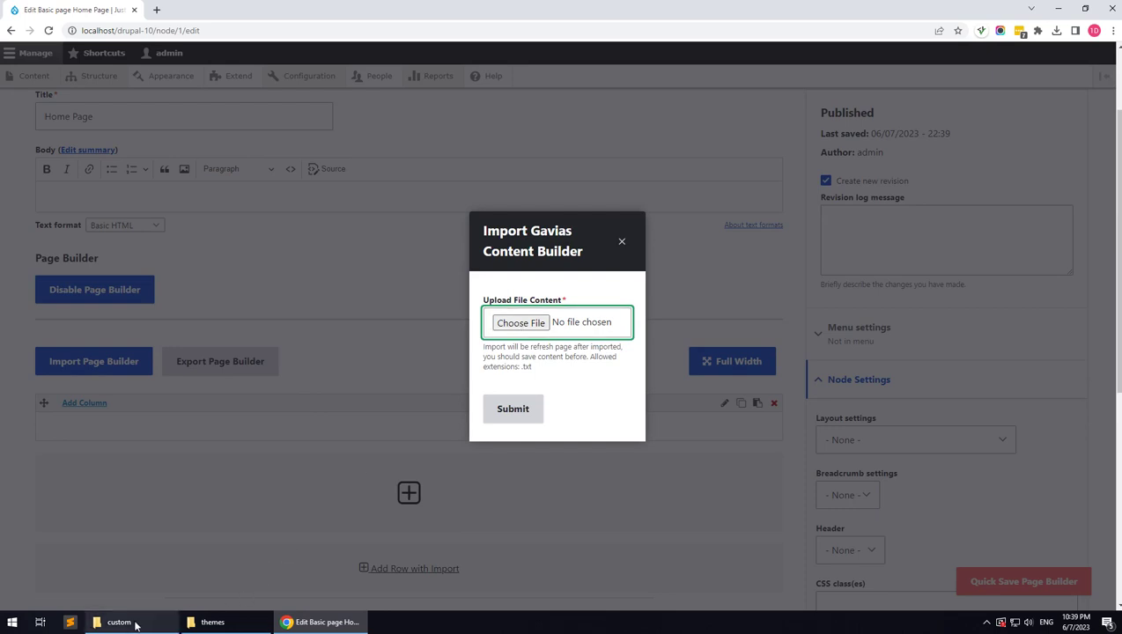
- In File Explorer, extract export_pagebuilder_files.zip in the Gowilds theme package folder and open the extracted export_pagebuilder_files folder
{"action": "left_click", "coordinate": [134, 625]}
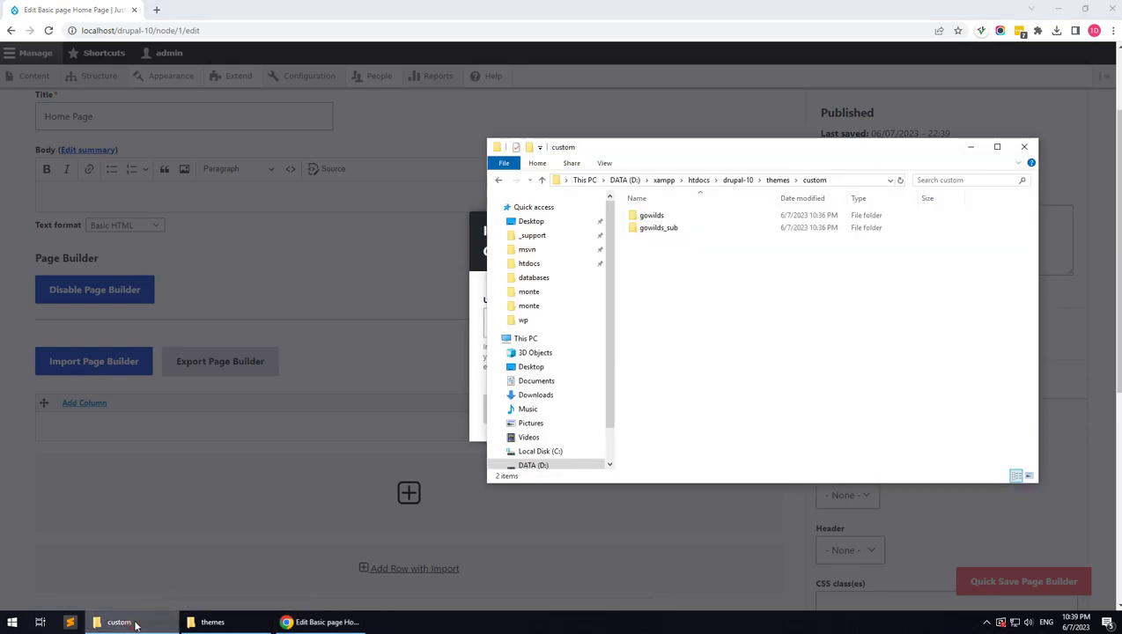
{"action": "left_click", "coordinate": [134, 626]}
{"action": "left_click", "coordinate": [220, 625]}
{"action": "left_click", "coordinate": [141, 170]}
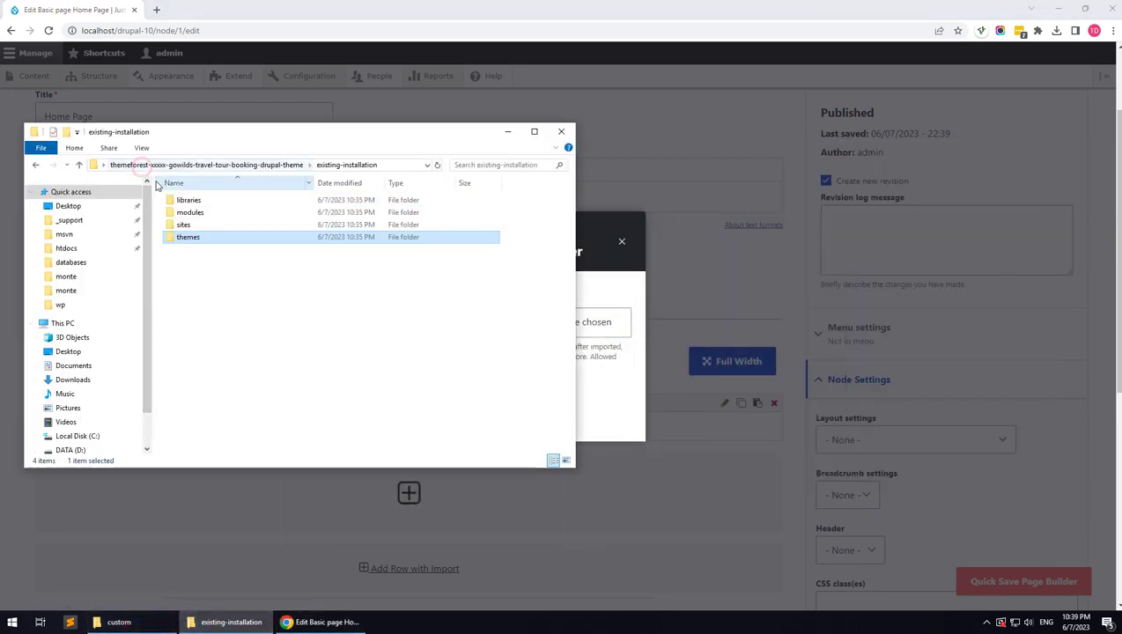
{"action": "left_click_drag", "start_coordinate": [205, 143], "coordinate": [690, 146]}
{"action": "left_click", "coordinate": [740, 171]}
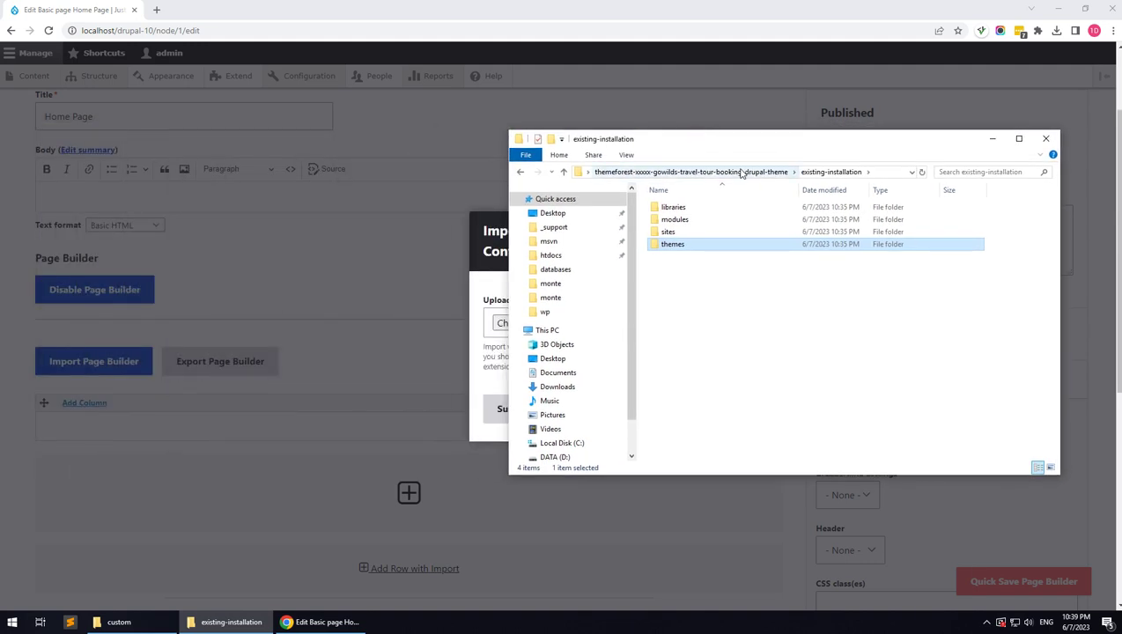
{"action": "left_click", "coordinate": [682, 256]}
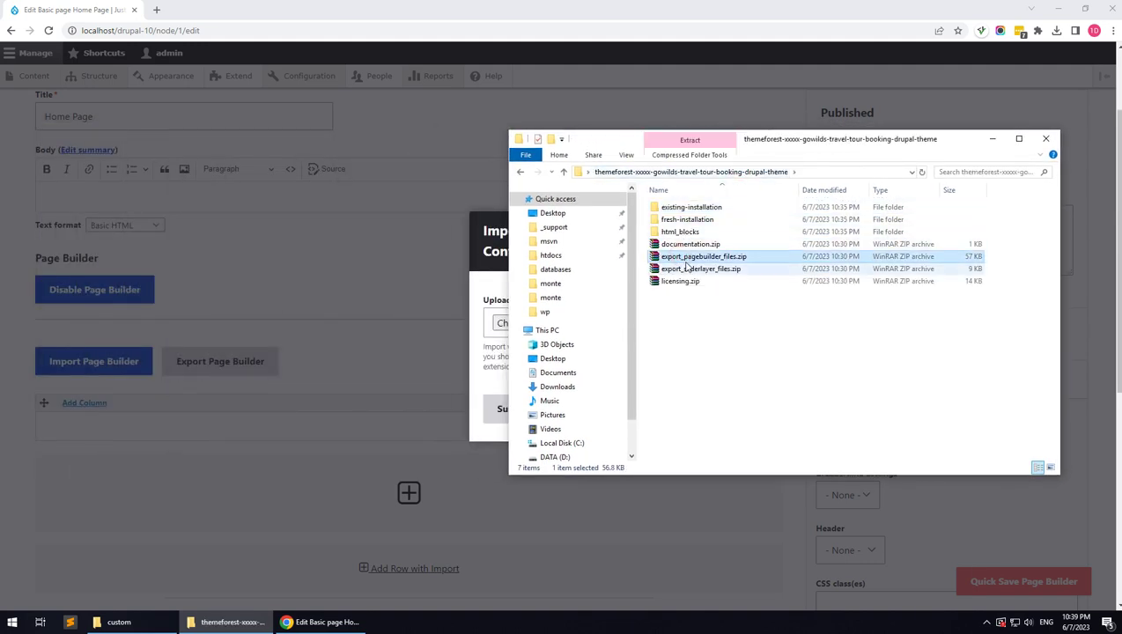
{"action": "right_click", "coordinate": [685, 257]}
{"action": "left_click", "coordinate": [724, 330]}
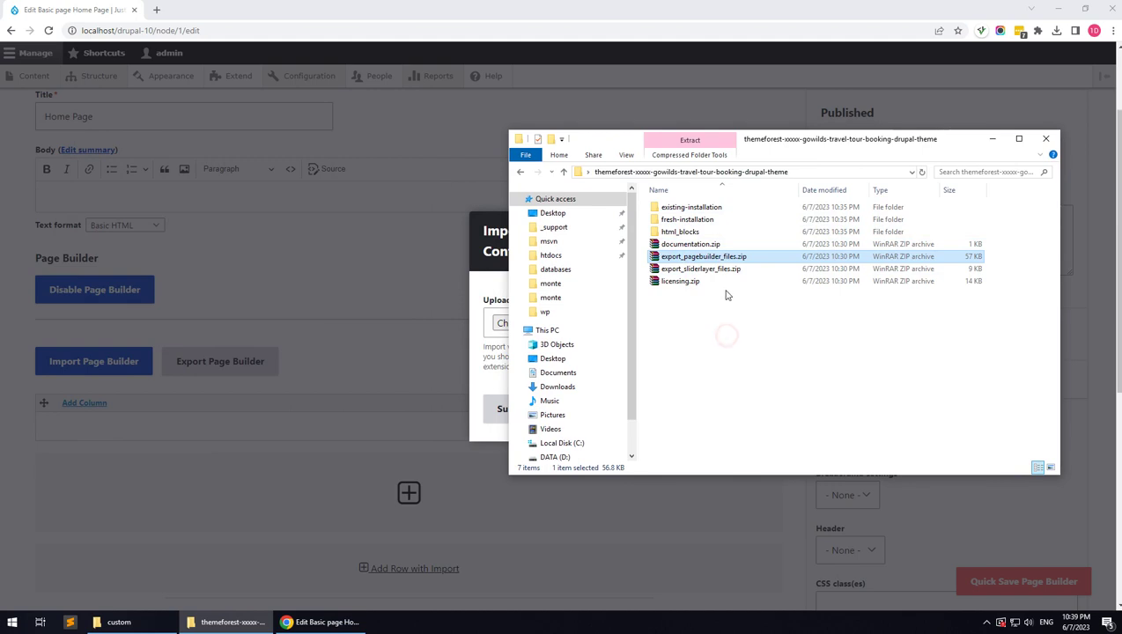
{"action": "double_click", "coordinate": [710, 218]}
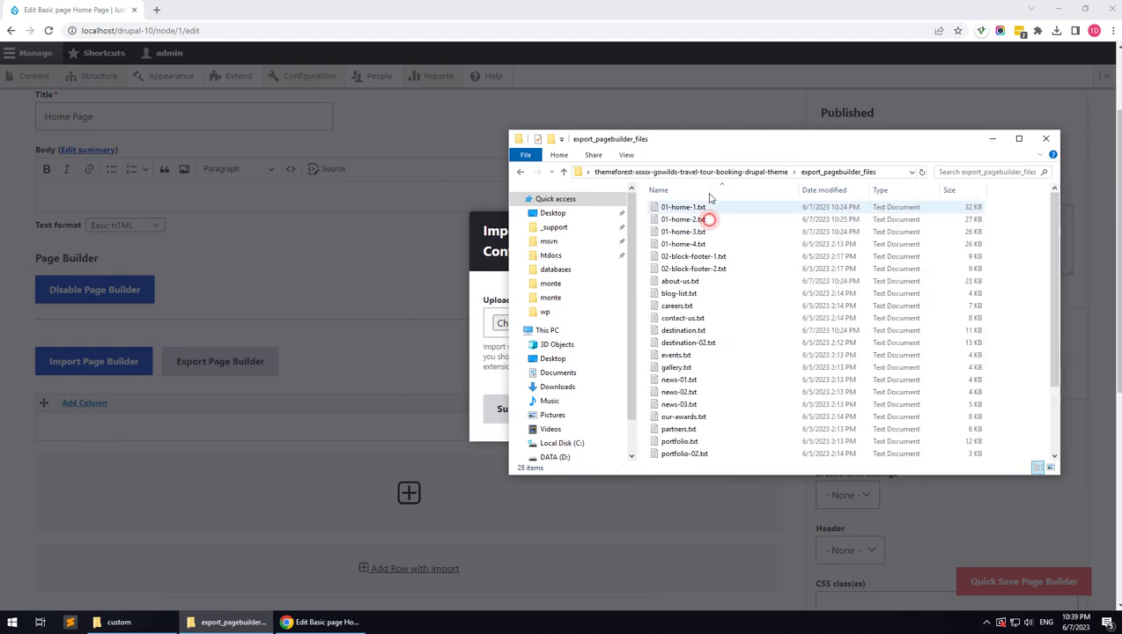
- Import 01-home-1.txt into the Home Page's page builder in the browser and review the imported rows
{"action": "left_click_drag", "start_coordinate": [696, 143], "coordinate": [861, 143]}
{"action": "left_click_drag", "start_coordinate": [848, 208], "coordinate": [532, 323]}
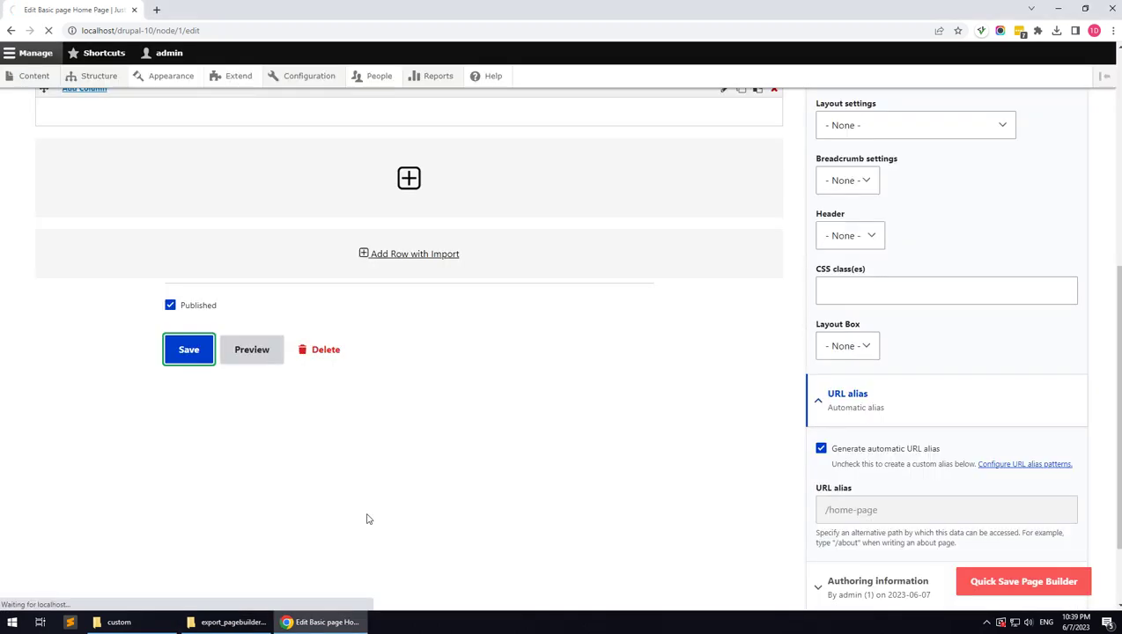
{"action": "scroll", "coordinate": [334, 460], "scroll_direction": "down", "scroll_amount": 15}
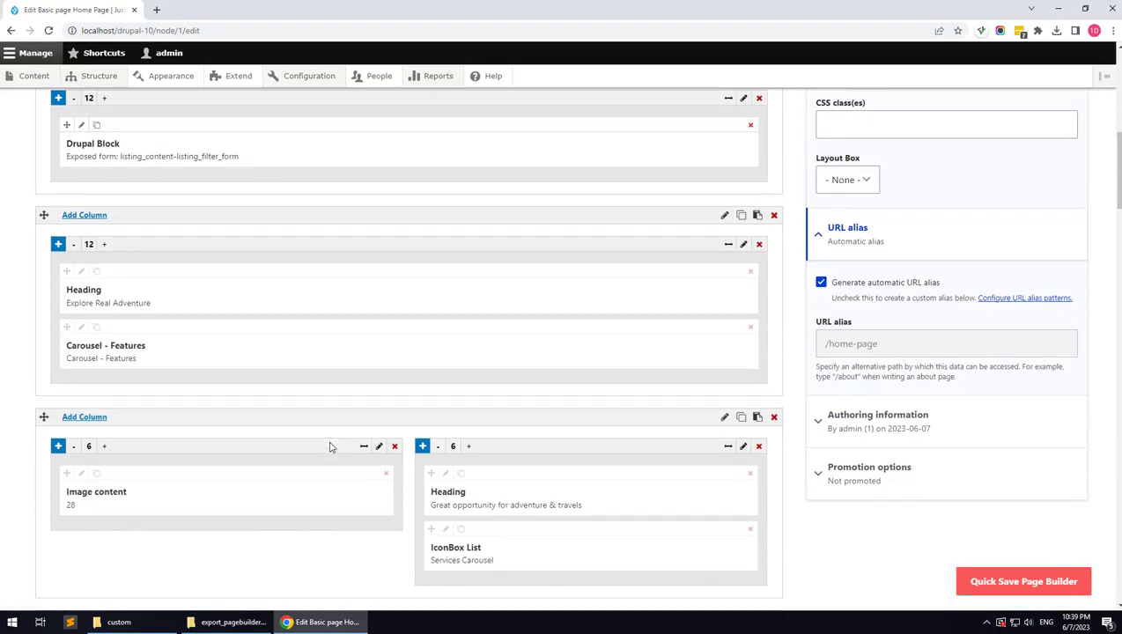
{"action": "scroll", "coordinate": [330, 447], "scroll_direction": "down", "scroll_amount": 12}
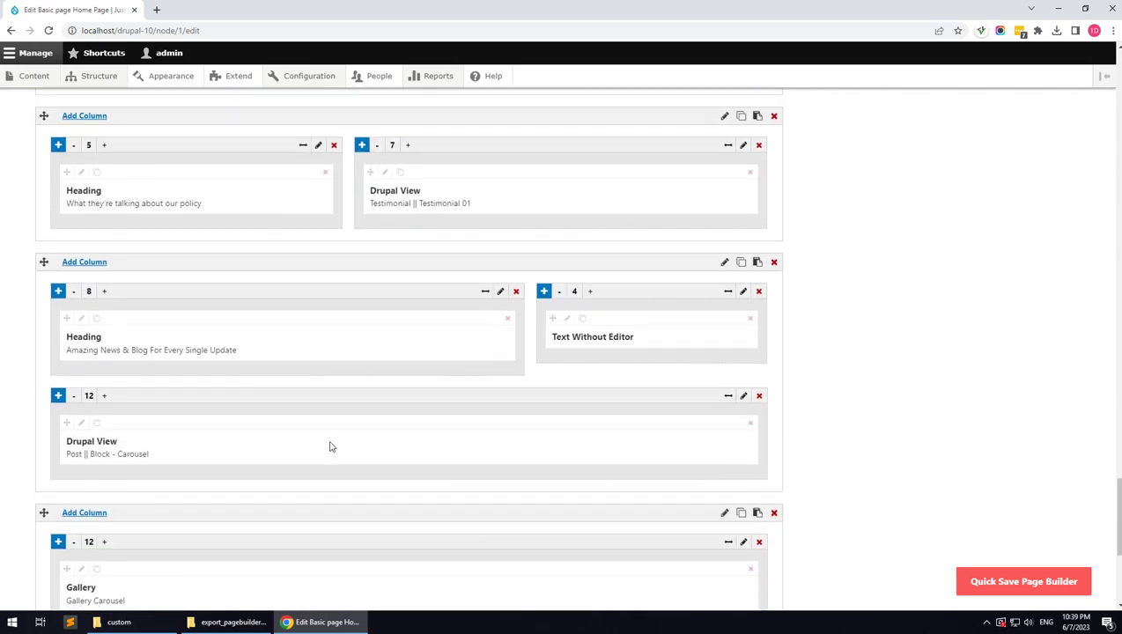
{"action": "scroll", "coordinate": [330, 446], "scroll_direction": "up", "scroll_amount": 4}
{"action": "scroll", "coordinate": [330, 447], "scroll_direction": "up", "scroll_amount": 15}
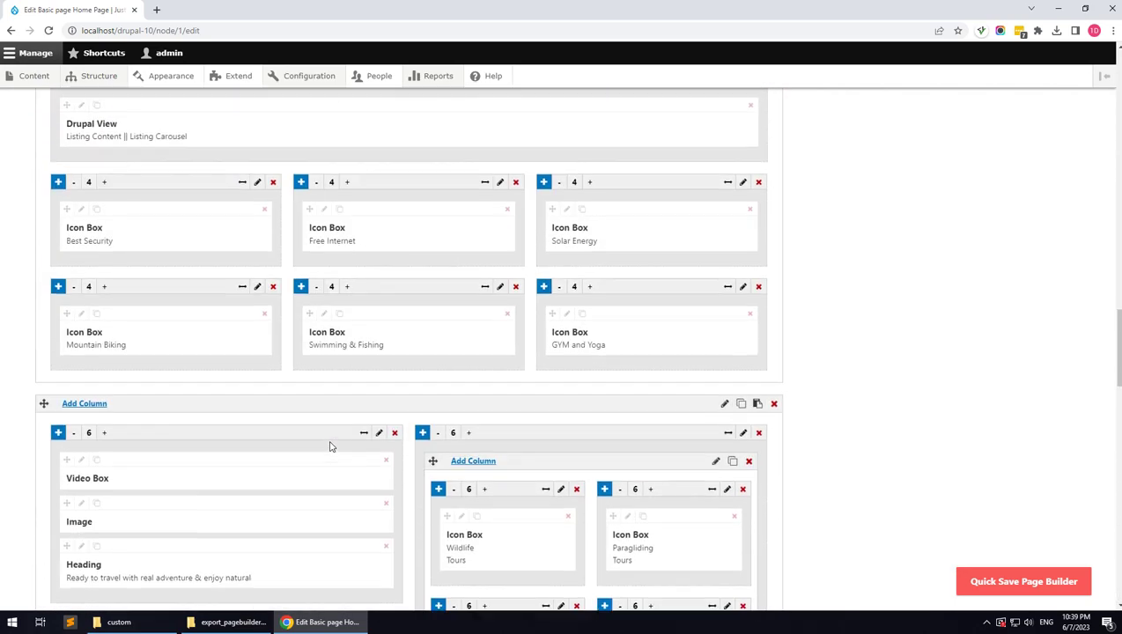
{"action": "scroll", "coordinate": [330, 447], "scroll_direction": "up", "scroll_amount": 4}
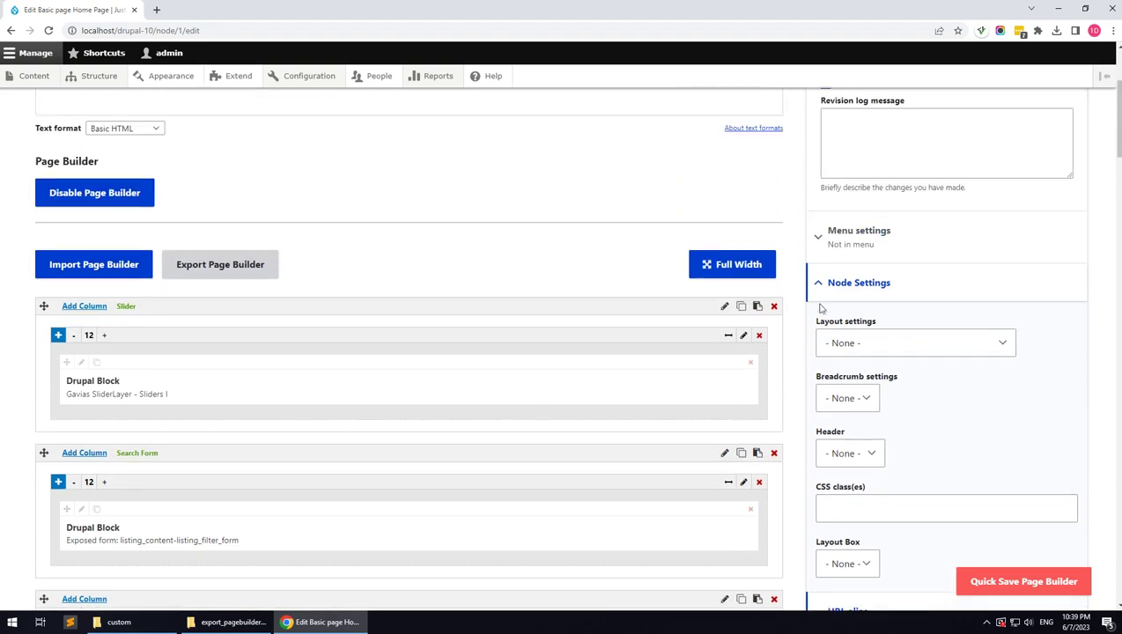
- Set the Home Page's layout to "Fullwith no sidebar (use for block builder)" and disable its breadcrumb in the node settings
{"action": "left_click", "coordinate": [916, 343]}
{"action": "left_click", "coordinate": [852, 378]}
{"action": "left_click", "coordinate": [839, 398]}
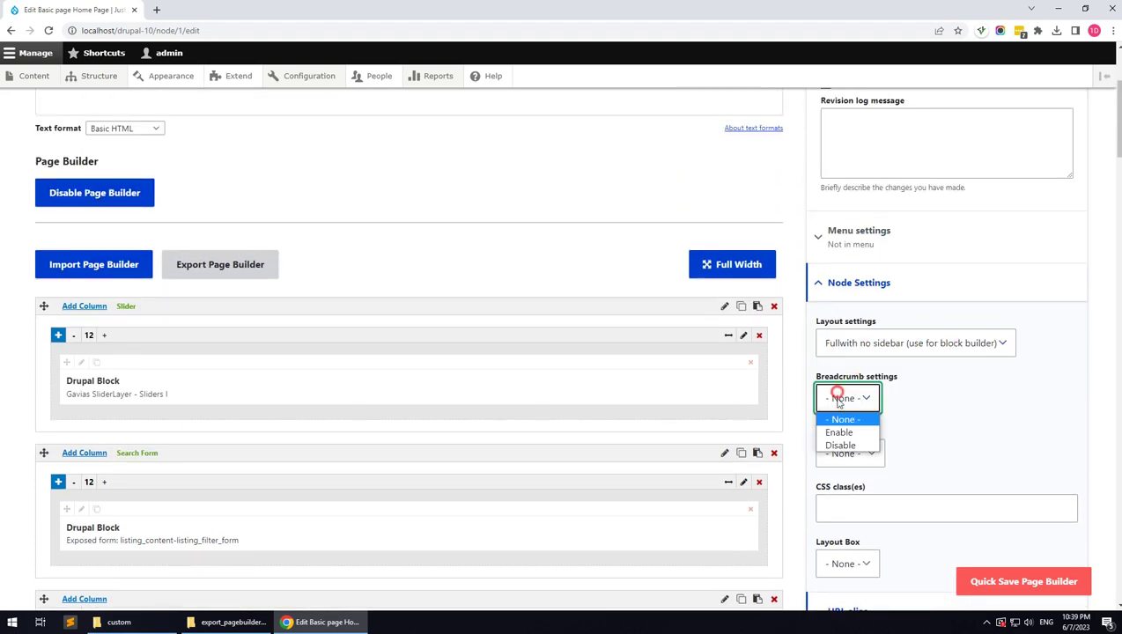
{"action": "left_click", "coordinate": [841, 444]}
- Keep the Home Page's header at None, set its CSS class to hidden-title, and save the page
{"action": "left_click", "coordinate": [843, 453]}
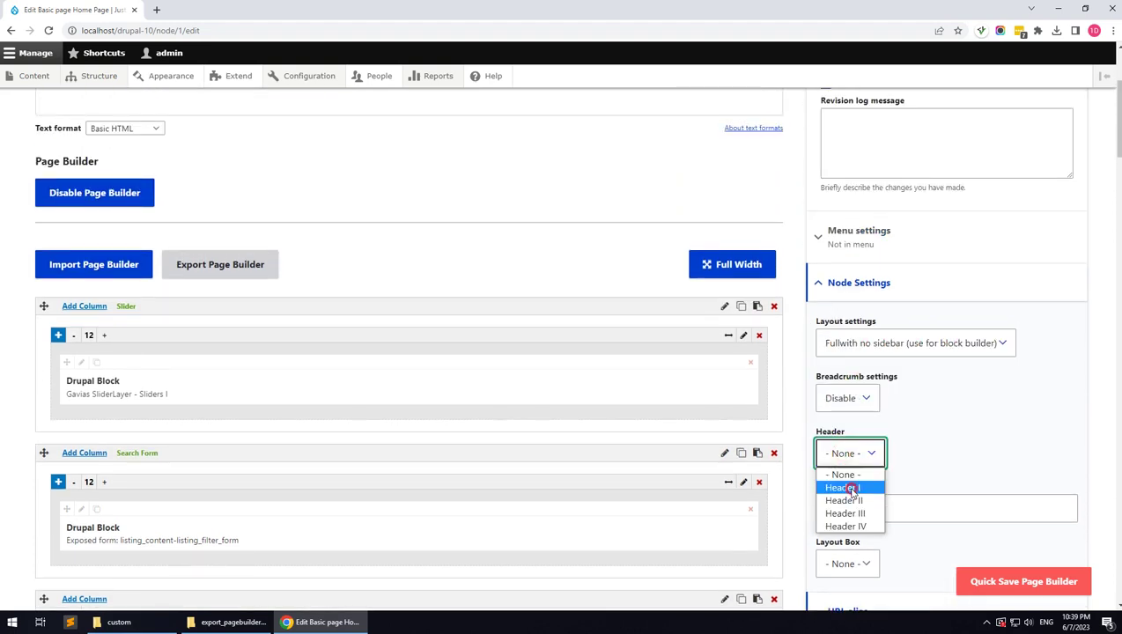
{"action": "left_click", "coordinate": [843, 475]}
{"action": "left_click", "coordinate": [852, 509]}
{"action": "left_click", "coordinate": [885, 540]}
{"action": "scroll", "coordinate": [419, 388], "scroll_direction": "down", "scroll_amount": 20}
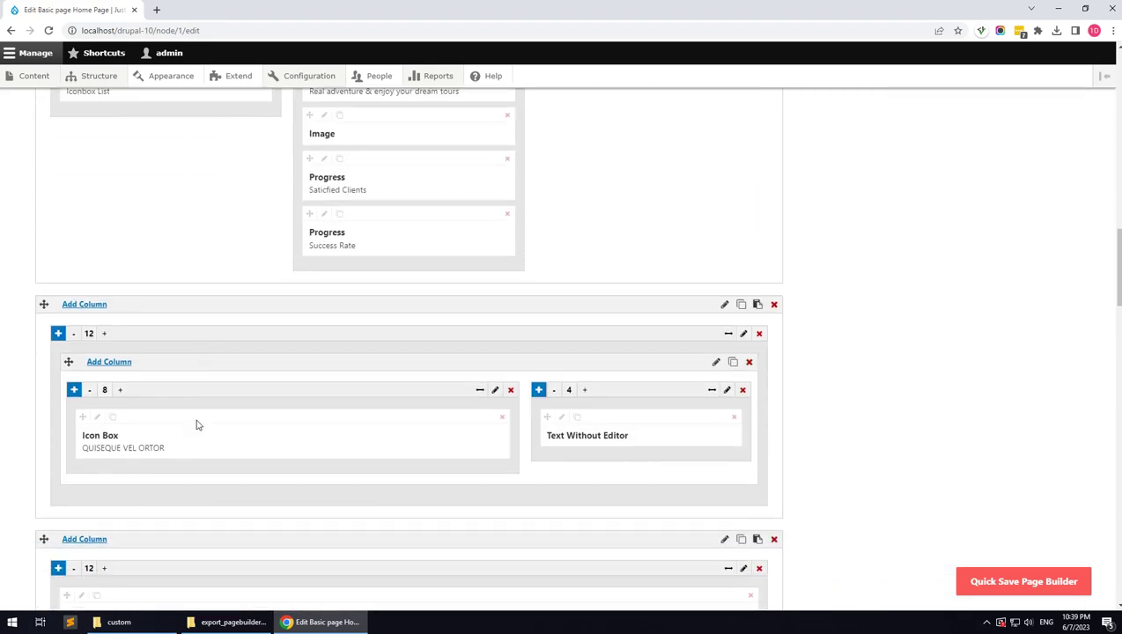
{"action": "scroll", "coordinate": [184, 431], "scroll_direction": "down", "scroll_amount": 15}
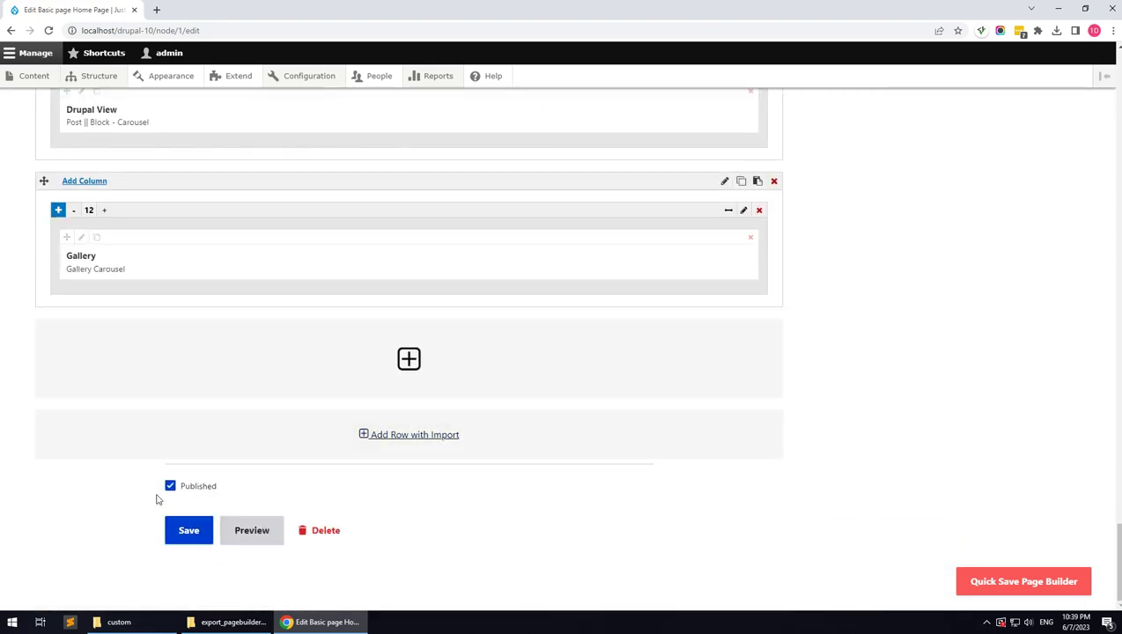
{"action": "left_click", "coordinate": [177, 523]}
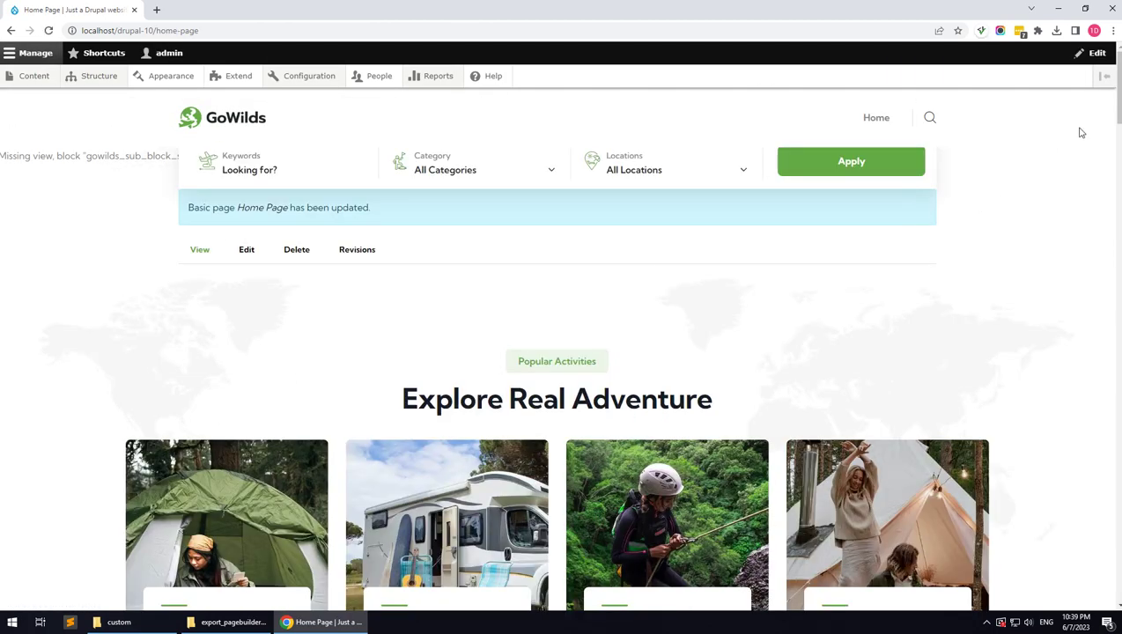
{"action": "left_click_drag", "start_coordinate": [1119, 117], "coordinate": [1082, 102]}
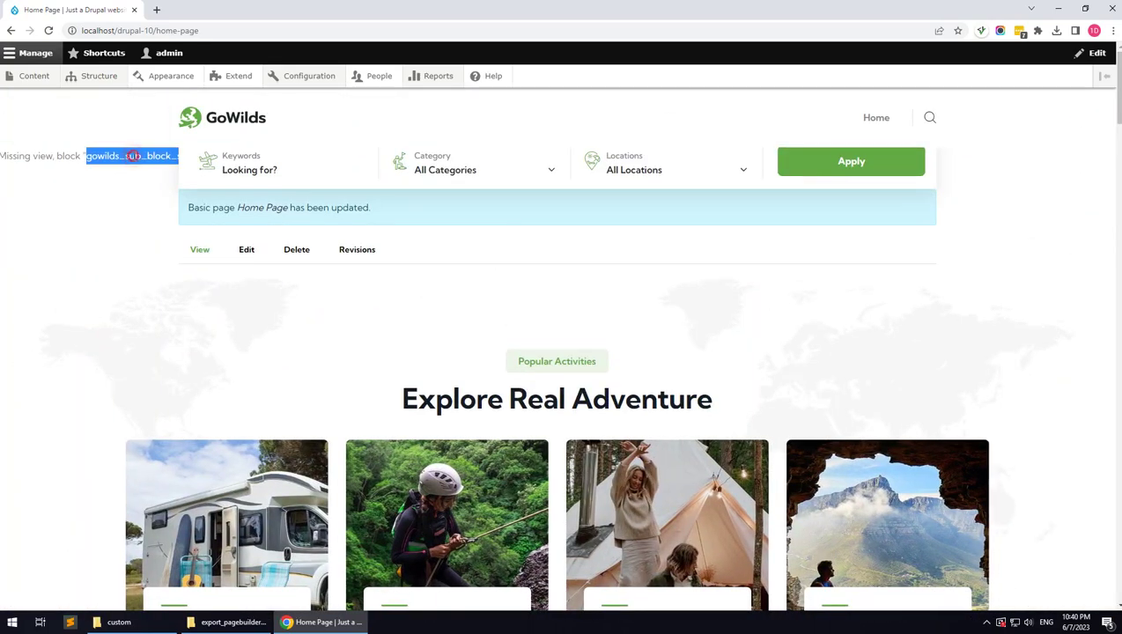
- Create and save a Gavias slider layer group titled "Slider" and open its import form
{"action": "mouse_move", "coordinate": [109, 86]}
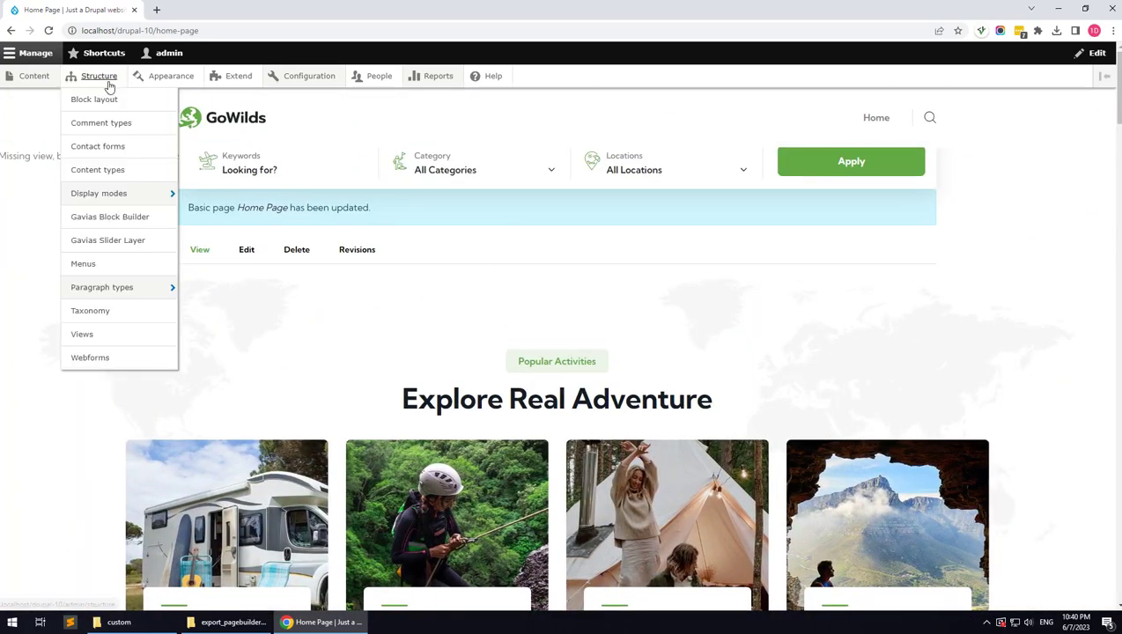
{"action": "left_click", "coordinate": [108, 240]}
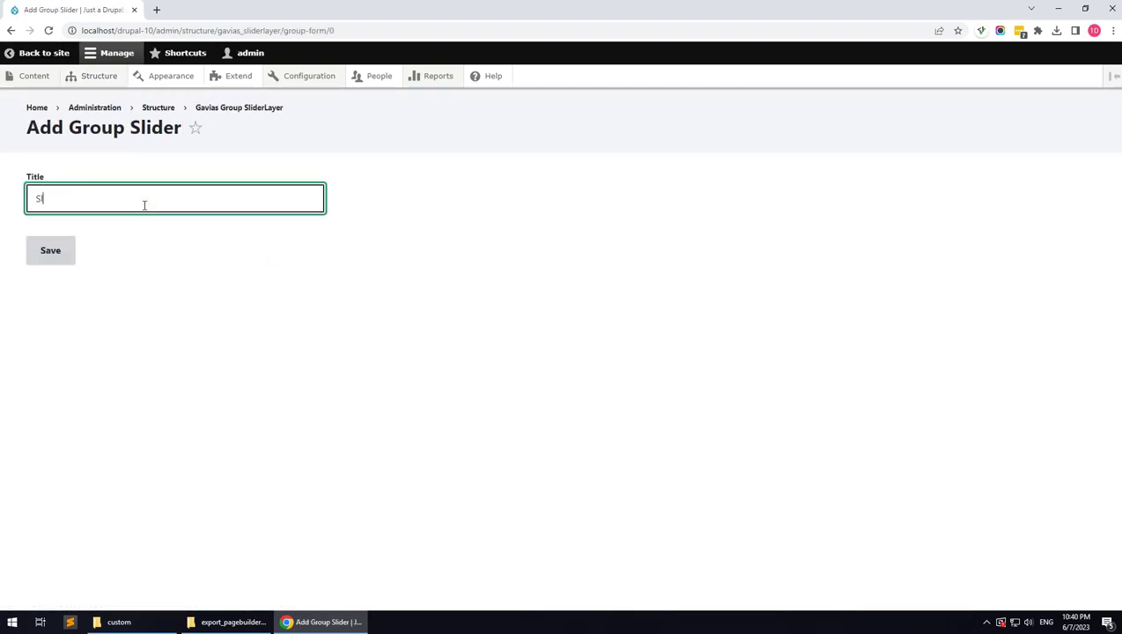
{"action": "left_click", "coordinate": [74, 254]}
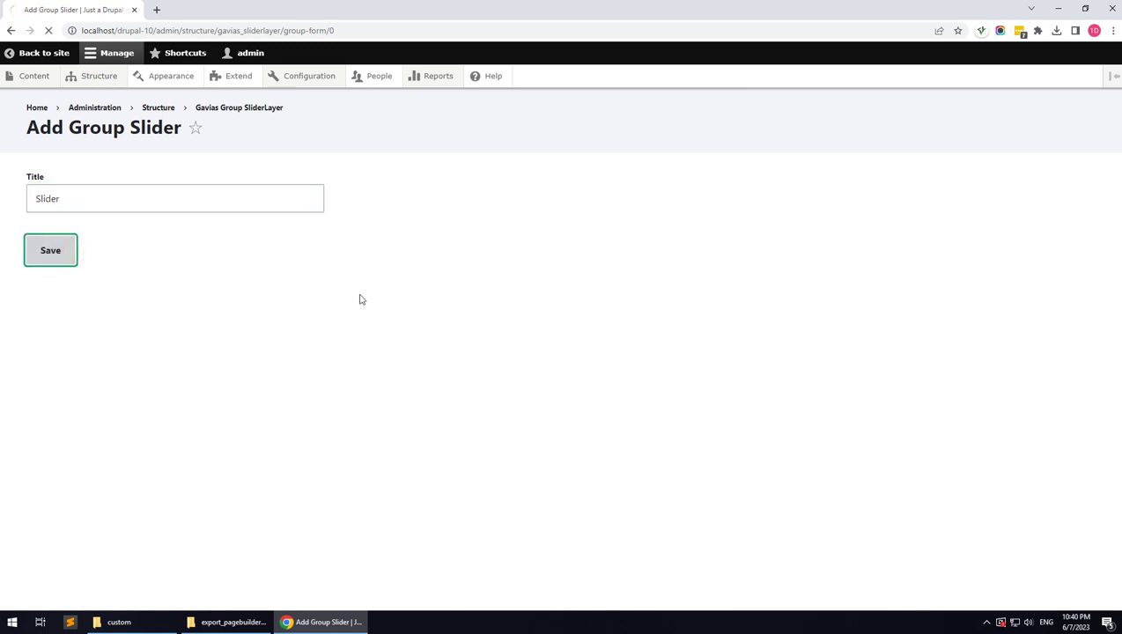
{"action": "left_click", "coordinate": [486, 359]}
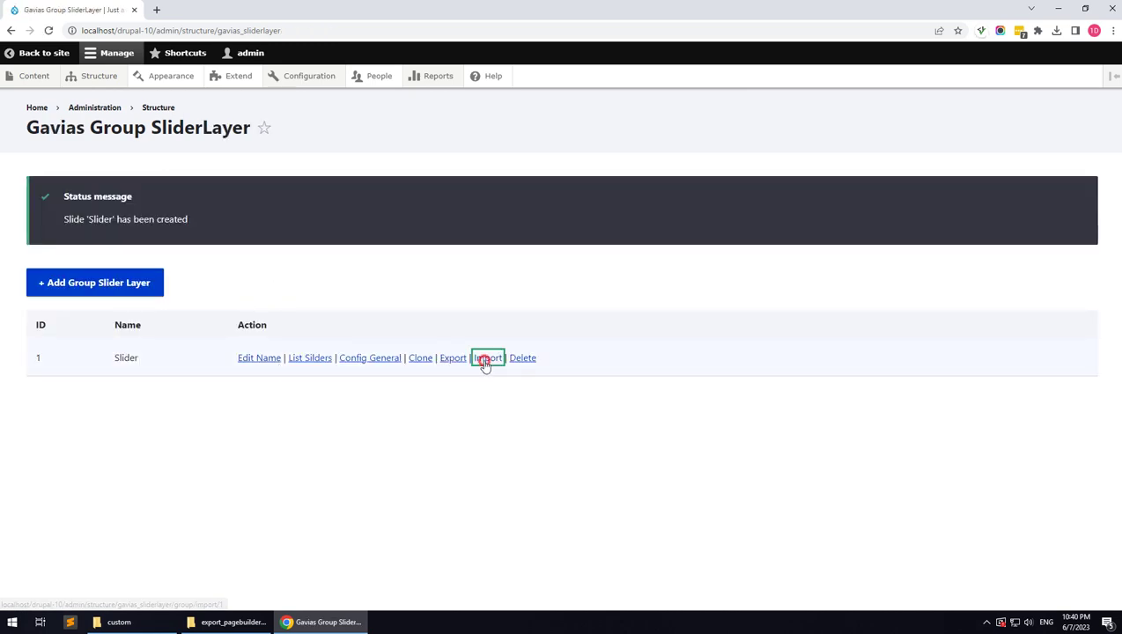
- Switch to File Explorer and extract export_sliderlayer_files.zip in the Gowilds theme package folder
{"action": "left_click", "coordinate": [229, 622]}
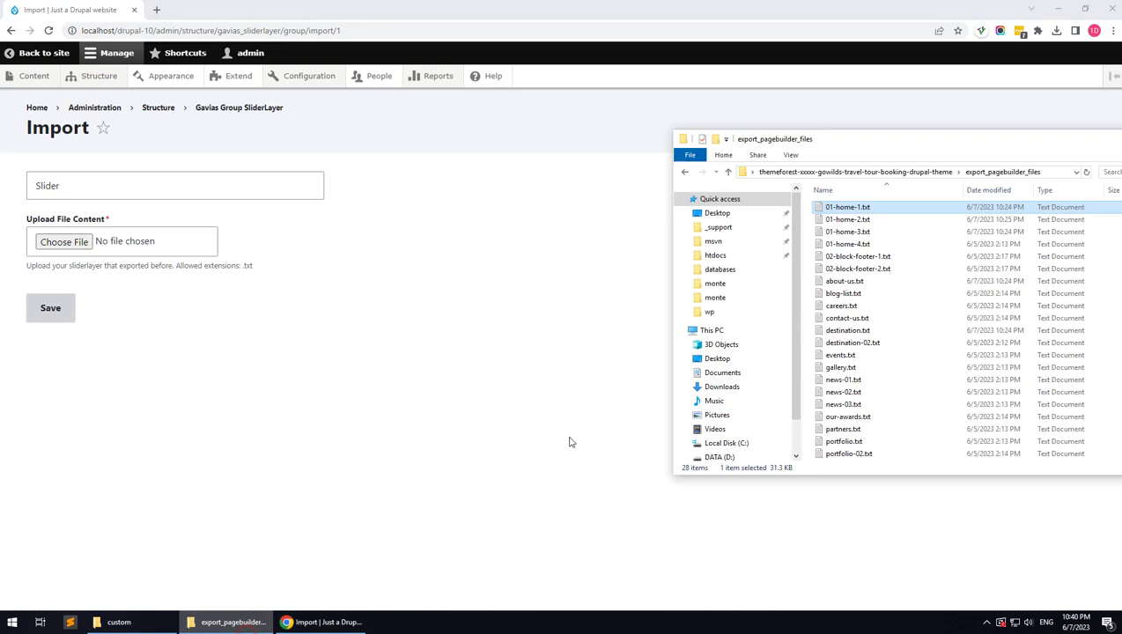
{"action": "left_click_drag", "start_coordinate": [912, 141], "coordinate": [801, 151]}
{"action": "left_click", "coordinate": [784, 185]}
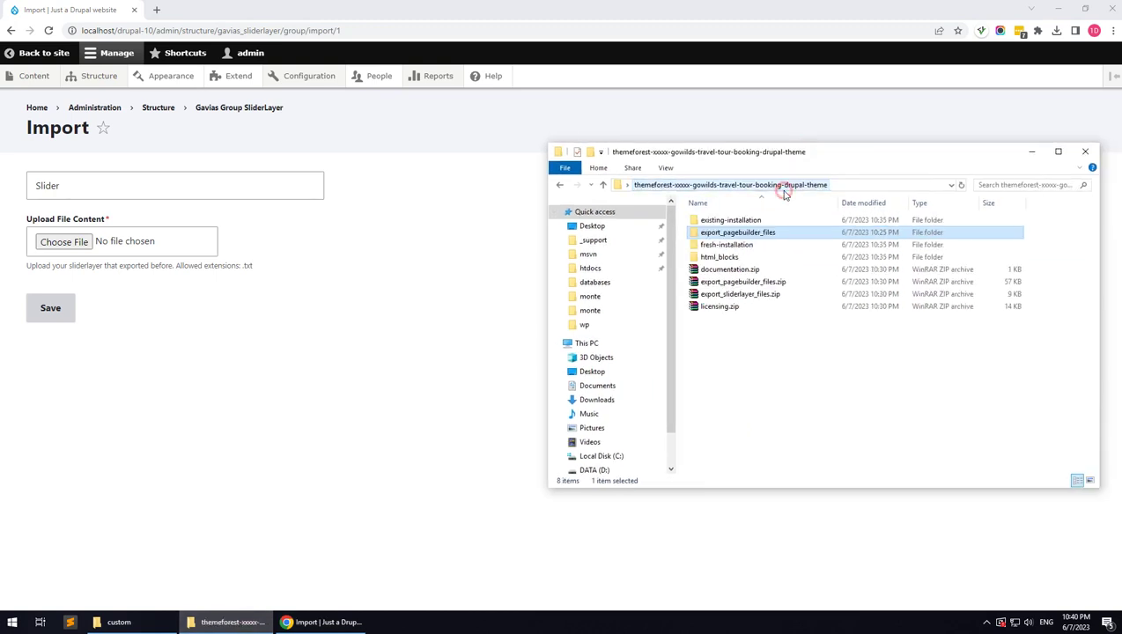
{"action": "right_click", "coordinate": [733, 295]}
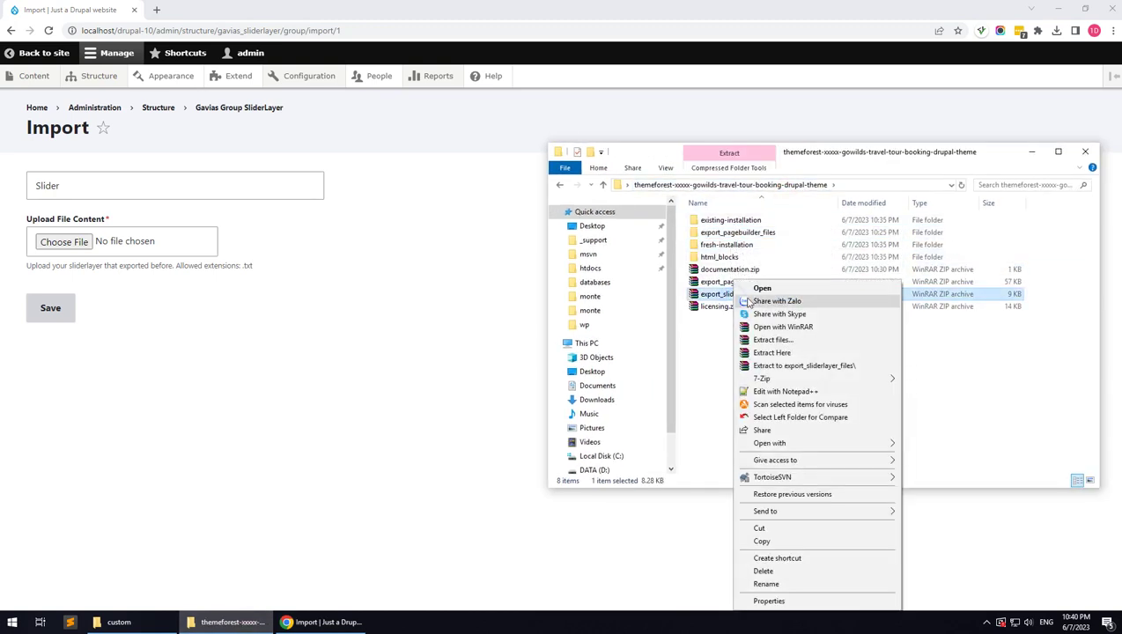
{"action": "left_click", "coordinate": [769, 353]}
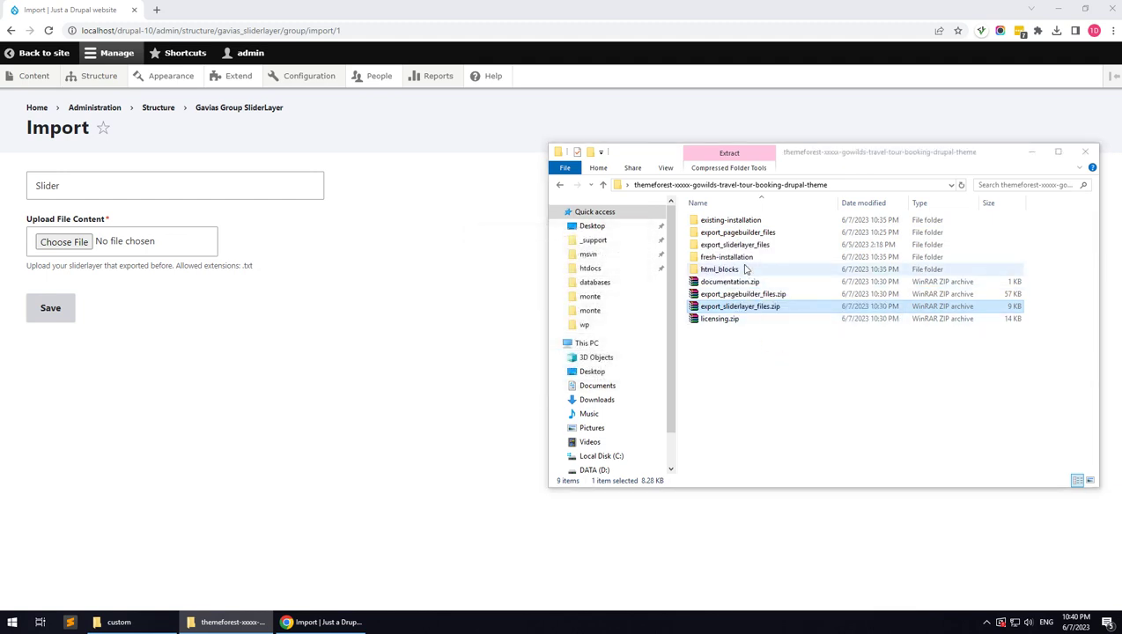
- Upload slider-01.txt from the extracted export_sliderlayer_files folder to the Slider group's import form in the browser and save
{"action": "double_click", "coordinate": [742, 244]}
{"action": "left_click_drag", "start_coordinate": [718, 220], "coordinate": [72, 243]}
{"action": "left_click", "coordinate": [59, 299]}
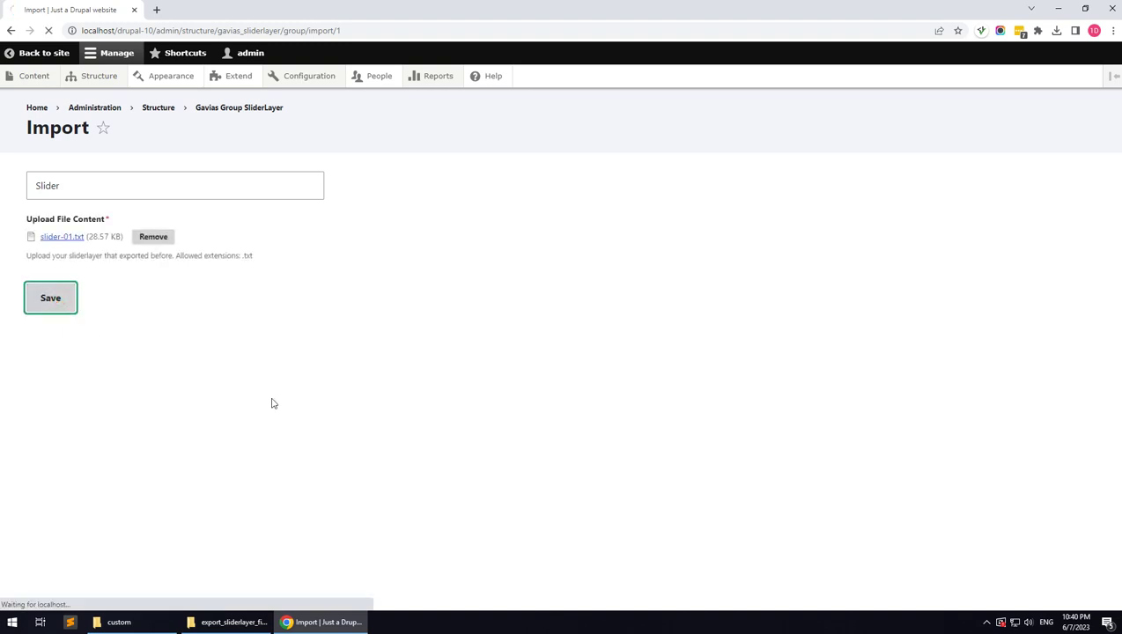
- Place the Gavias SliderLayer - Slider block in the Other region of the block layout and save the block
{"action": "mouse_move", "coordinate": [101, 81]}
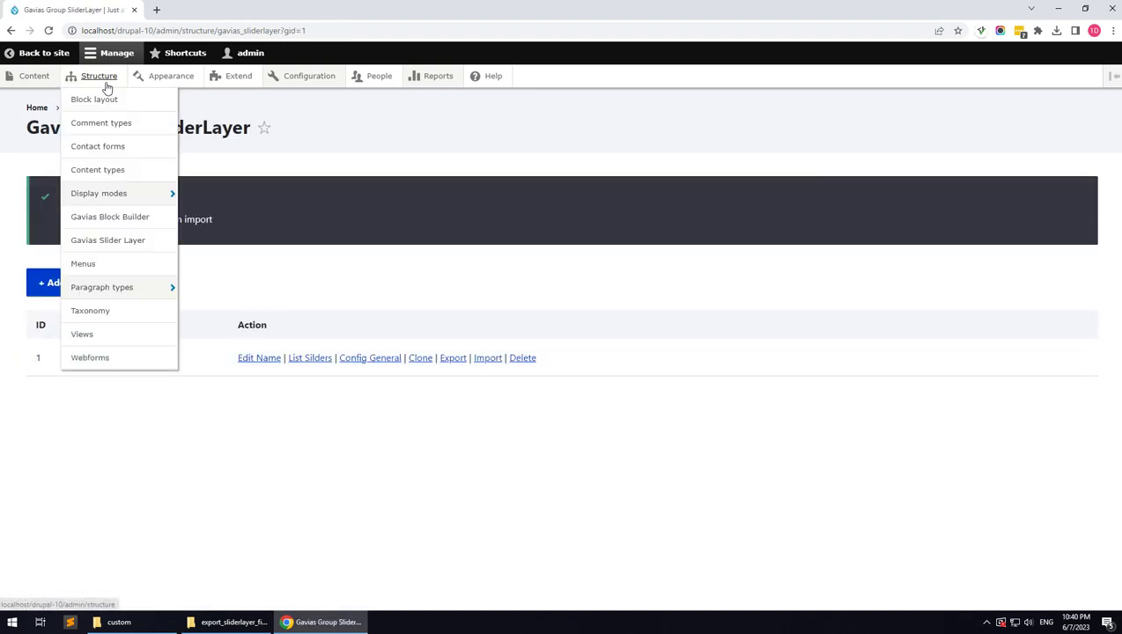
{"action": "left_click", "coordinate": [105, 100]}
{"action": "scroll", "coordinate": [673, 429], "scroll_direction": "down", "scroll_amount": 20}
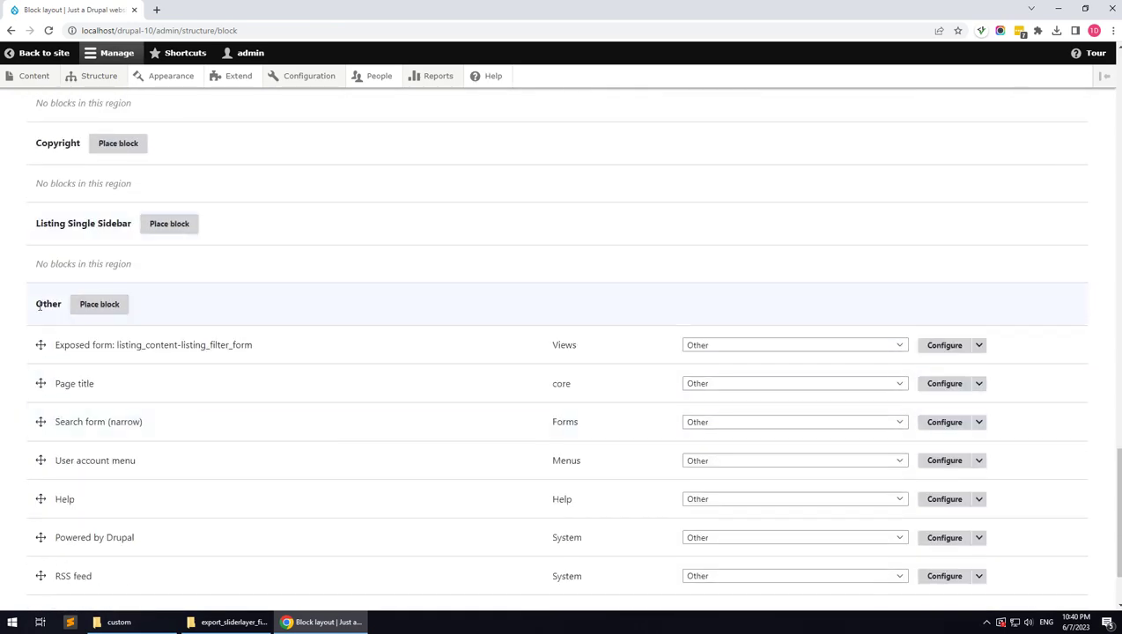
{"action": "left_click", "coordinate": [93, 304]}
{"action": "left_click", "coordinate": [480, 194]}
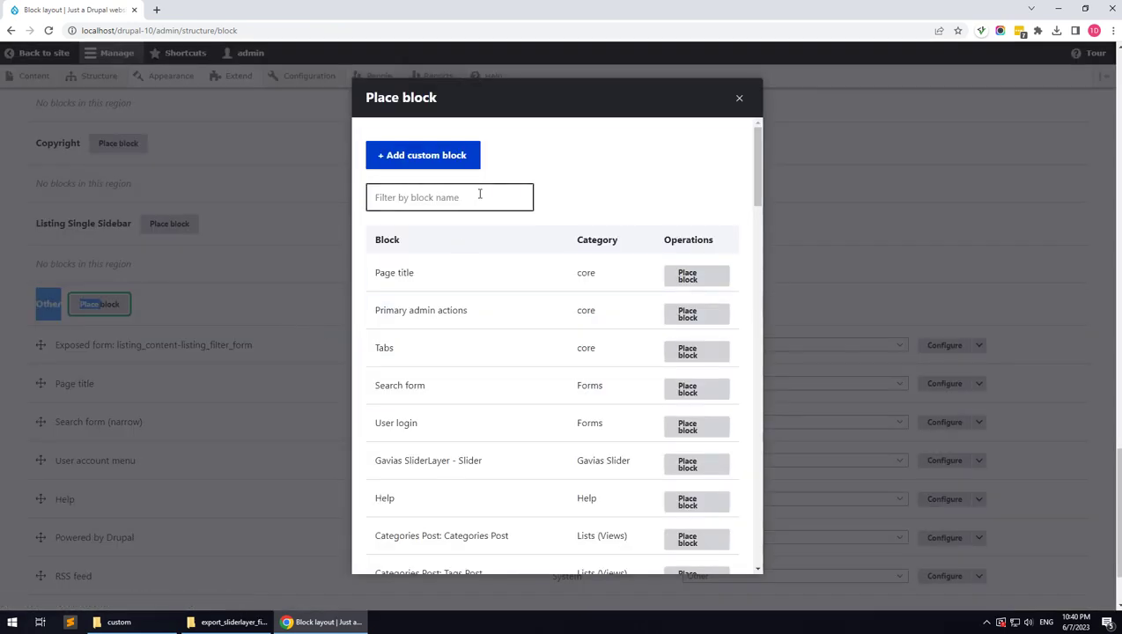
{"action": "type", "text": "slider"}
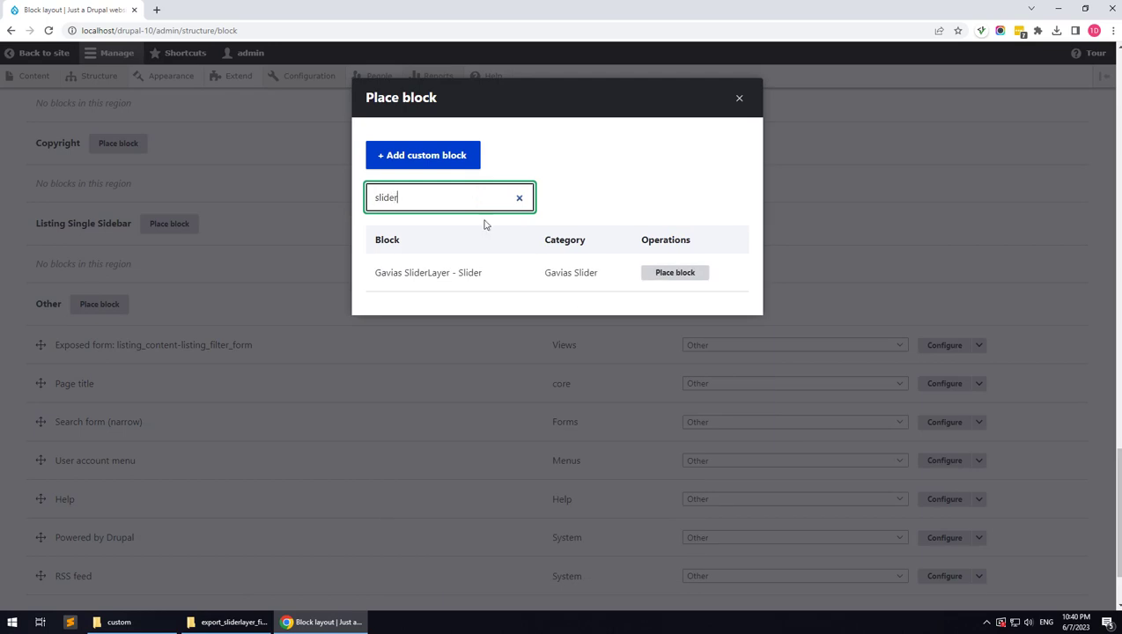
{"action": "left_click", "coordinate": [673, 272]}
{"action": "left_click", "coordinate": [371, 272]}
{"action": "left_click", "coordinate": [709, 550]}
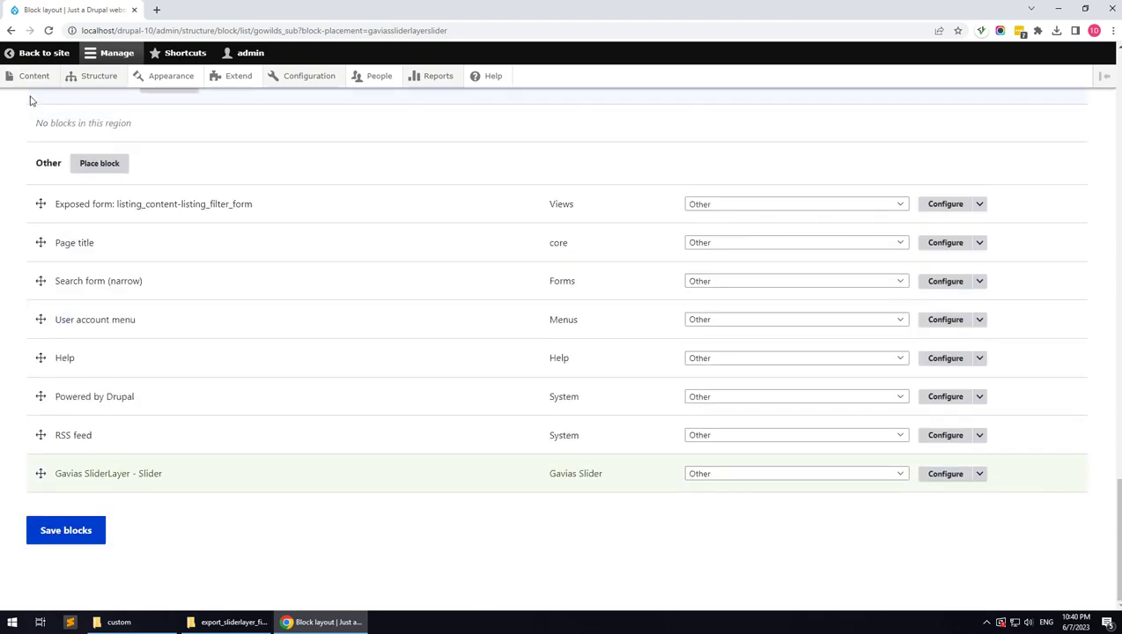
- Set the Drupal block in the Home Page builder's Slider row to Gavias SliderLayer - Slider, save the builder, and review the page
{"action": "left_click", "coordinate": [33, 78]}
{"action": "left_click", "coordinate": [927, 487]}
{"action": "scroll", "coordinate": [258, 438], "scroll_direction": "down", "scroll_amount": 2}
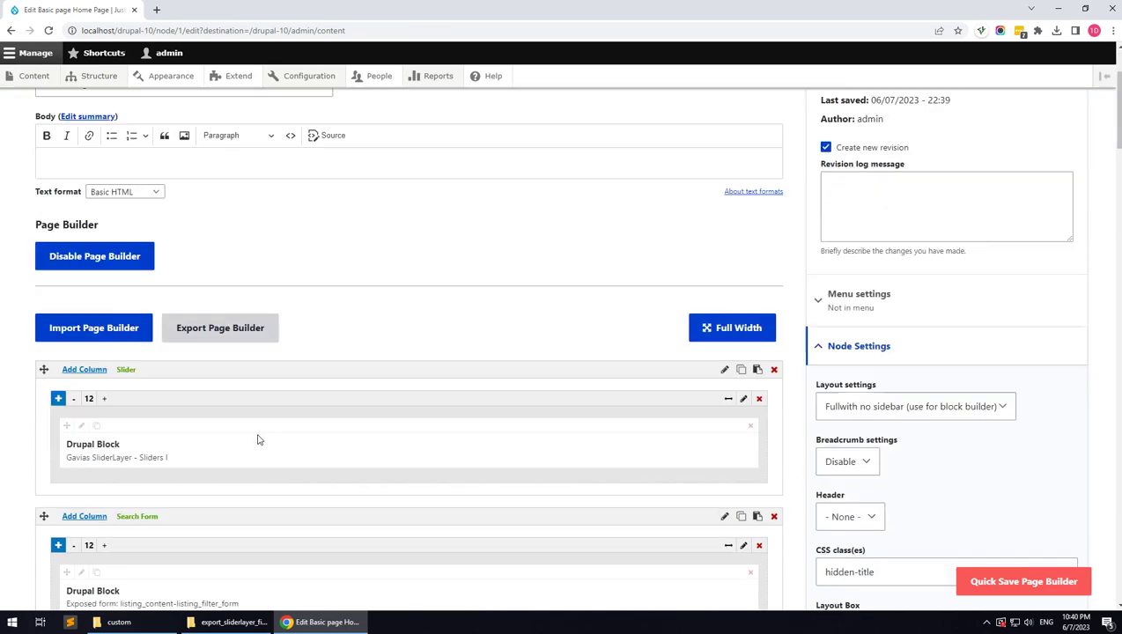
{"action": "scroll", "coordinate": [258, 439], "scroll_direction": "down", "scroll_amount": 2}
{"action": "left_click", "coordinate": [80, 283]}
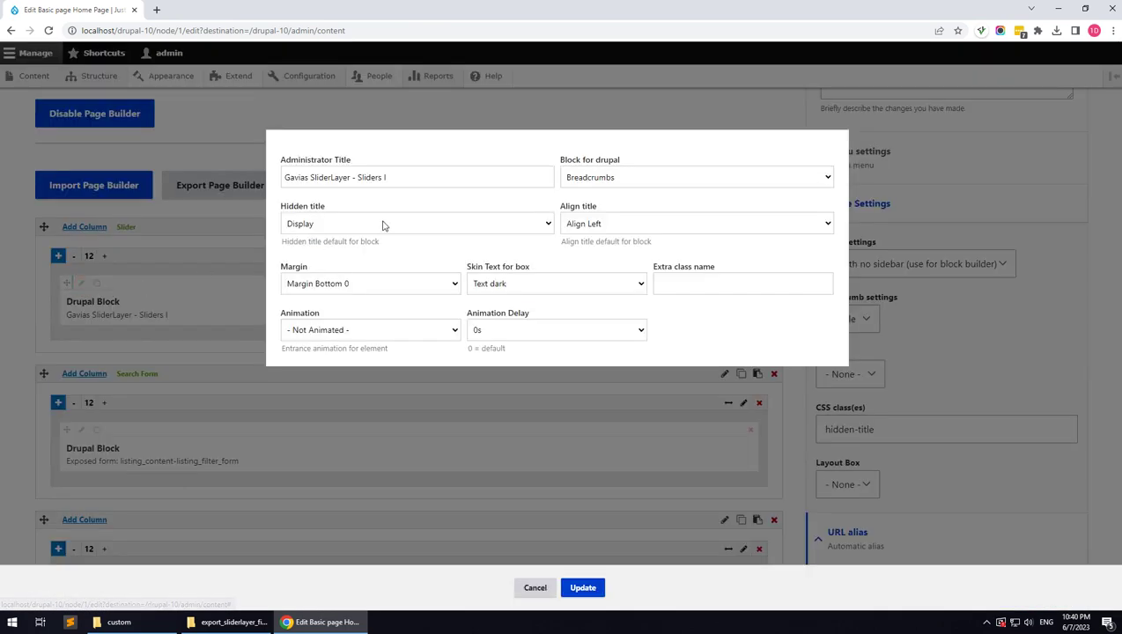
{"action": "left_click", "coordinate": [632, 178]}
{"action": "left_click", "coordinate": [628, 254]}
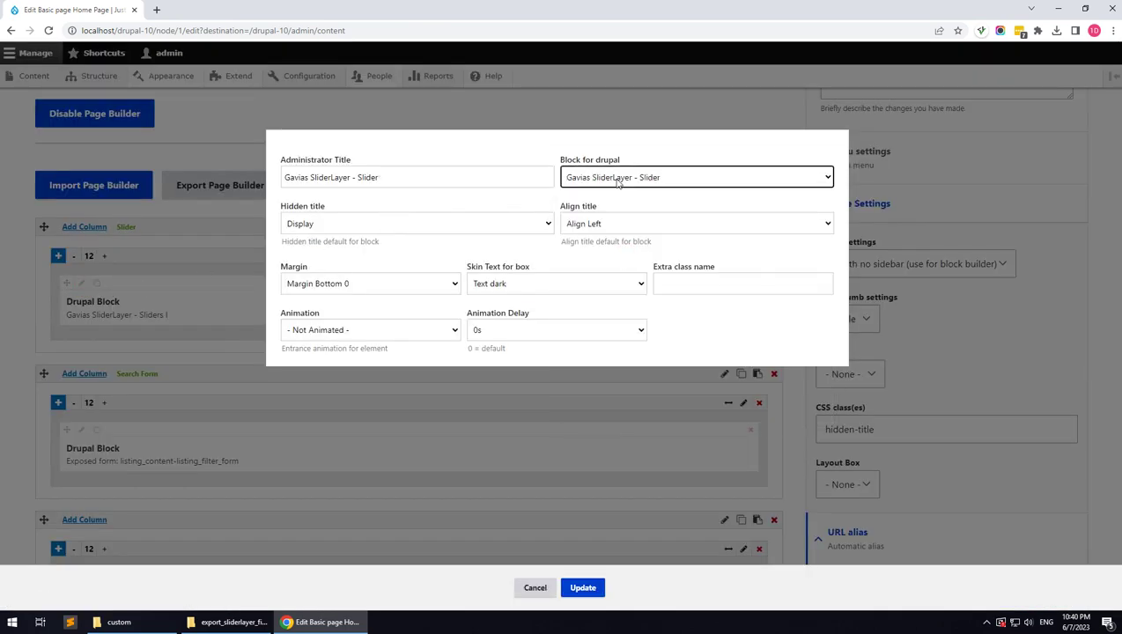
{"action": "left_click", "coordinate": [581, 588]}
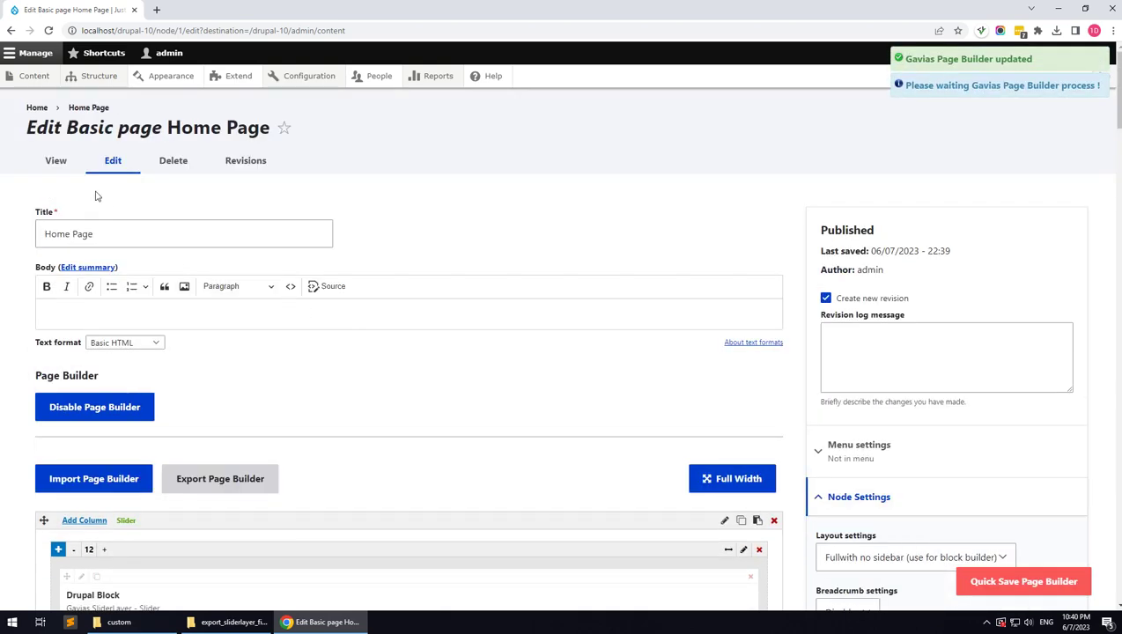
{"action": "left_click", "coordinate": [73, 170]}
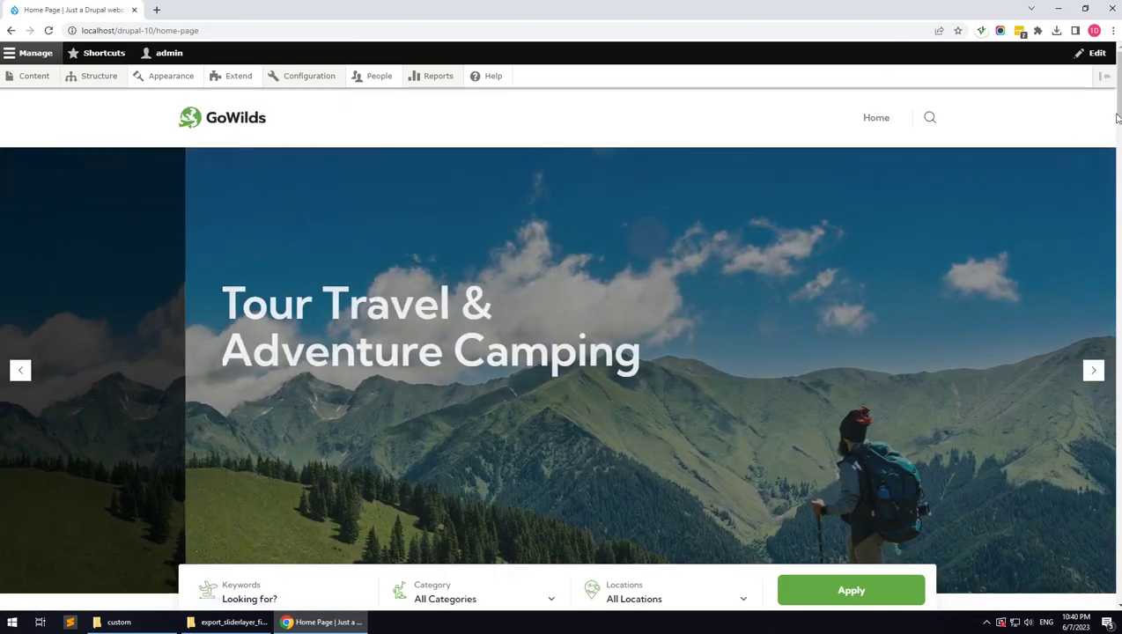
{"action": "left_click_drag", "start_coordinate": [1117, 108], "coordinate": [1060, 63]}
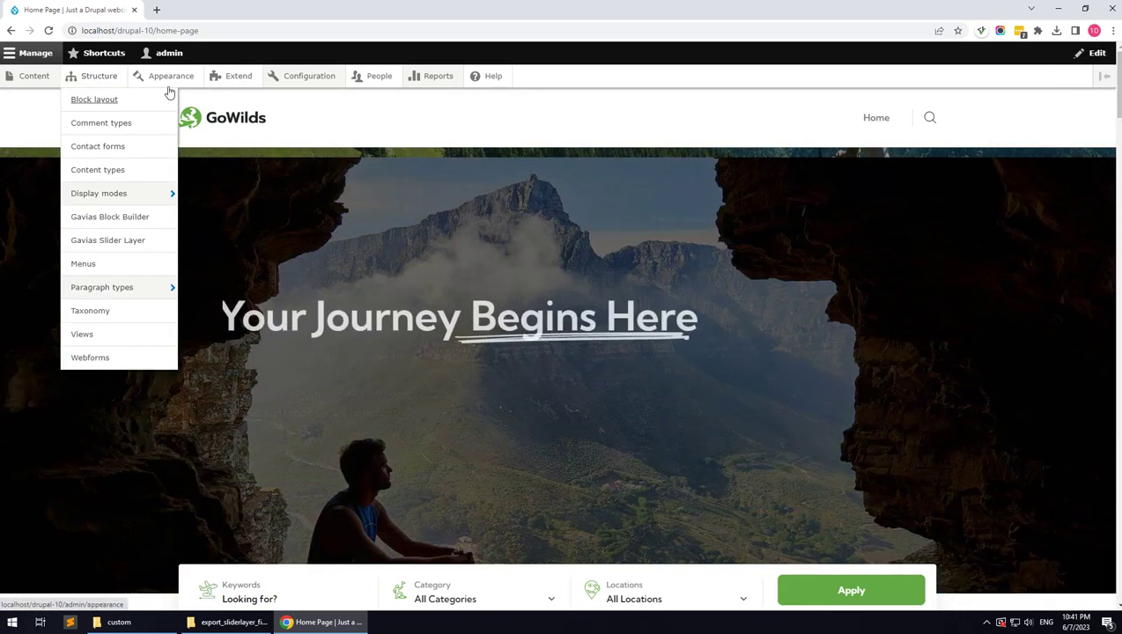
- Set the site's default front page to /node/1 in the basic site settings and save the configuration
{"action": "mouse_move", "coordinate": [313, 76]}
{"action": "mouse_move", "coordinate": [352, 123]}
{"action": "left_click", "coordinate": [424, 129]}
{"action": "left_click", "coordinate": [221, 488]}
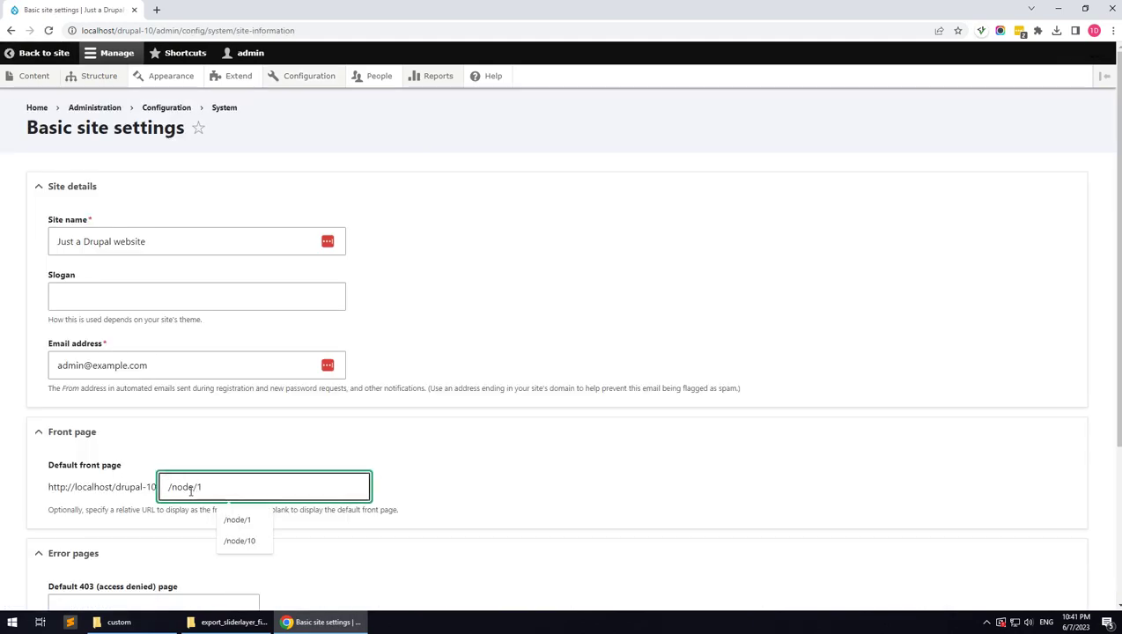
{"action": "scroll", "coordinate": [83, 541], "scroll_direction": "down", "scroll_amount": 3}
{"action": "left_click", "coordinate": [82, 533]}
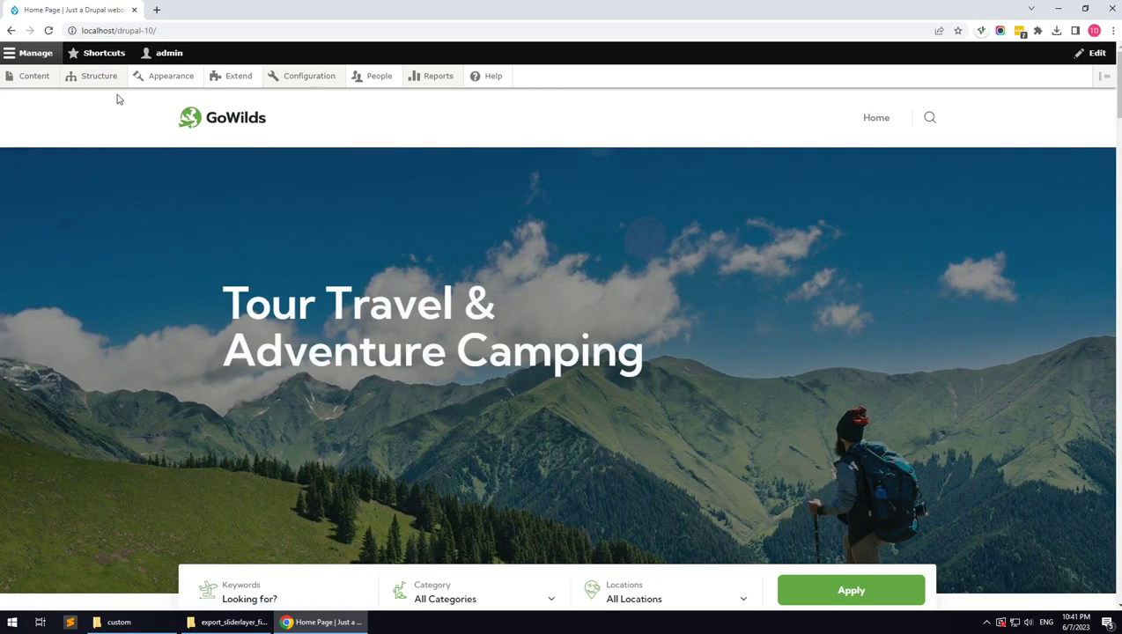
- Create and save a Gavias block builder titled "Footer" and open its import form
{"action": "mouse_move", "coordinate": [99, 75]}
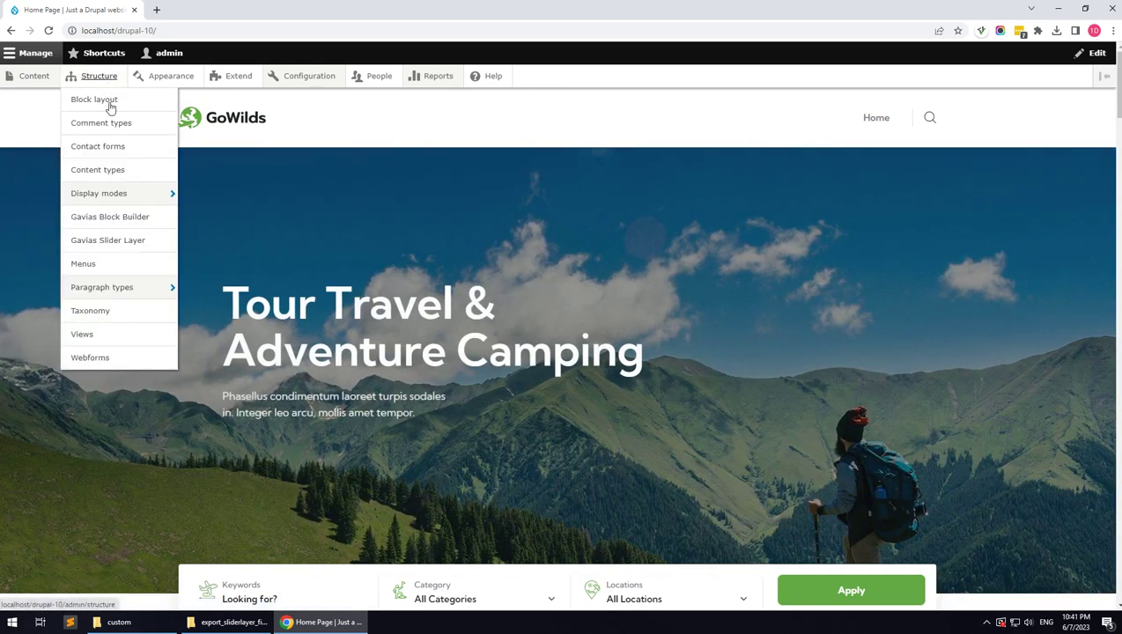
{"action": "left_click", "coordinate": [119, 220]}
{"action": "left_click", "coordinate": [134, 188]}
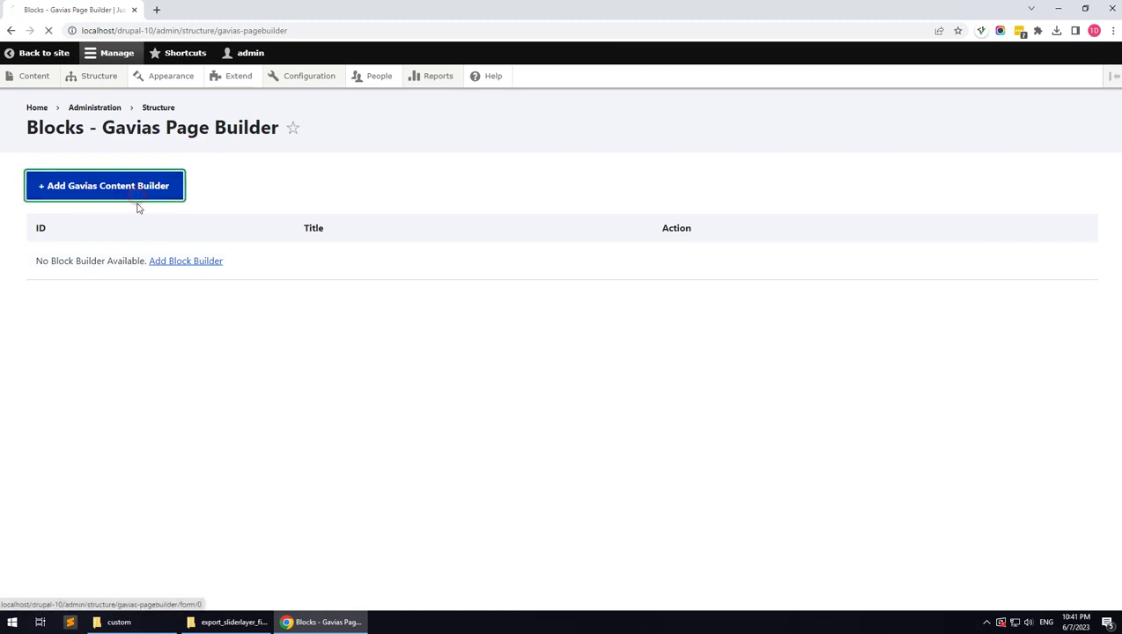
{"action": "left_click", "coordinate": [177, 200]}
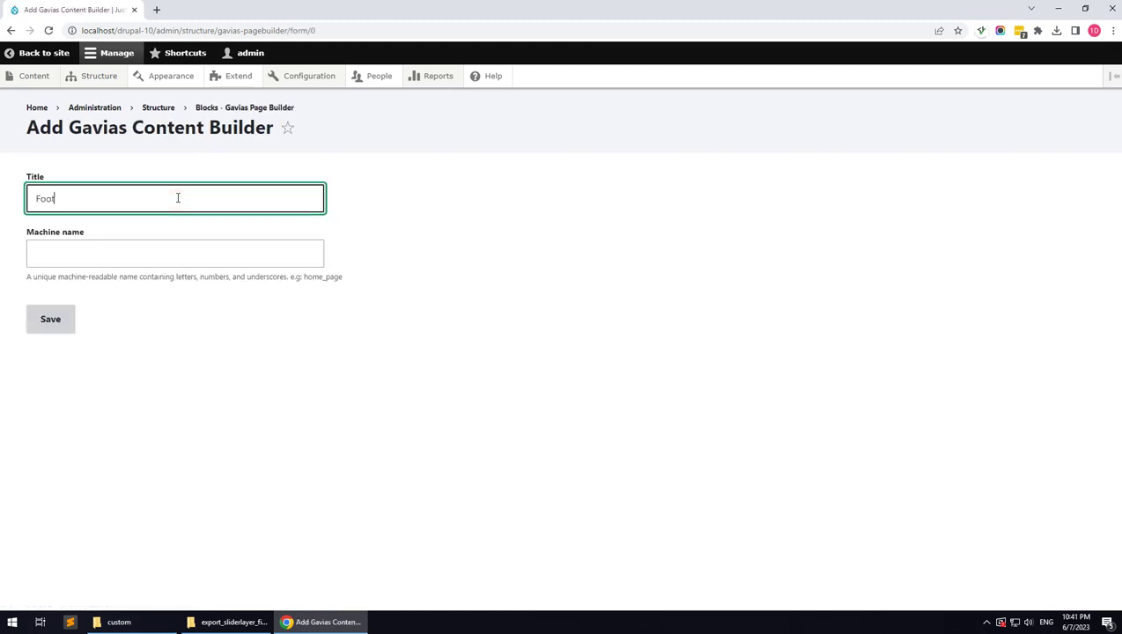
{"action": "left_click", "coordinate": [52, 336]}
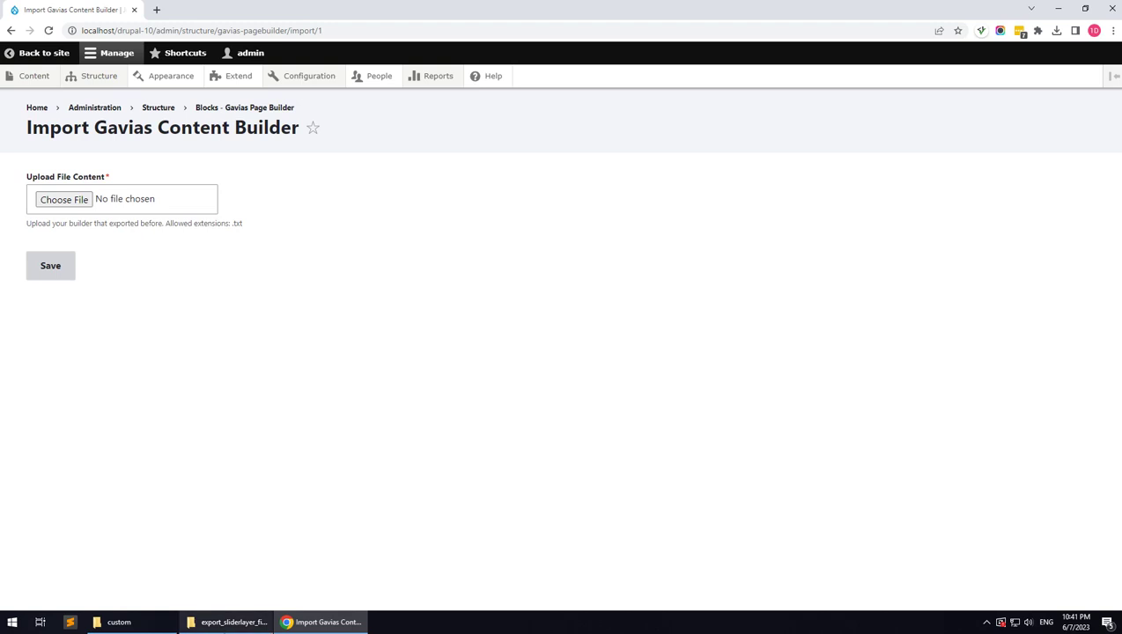
- Import 02-block-footer-2.txt from the export_pagebuilder_files folder in File Explorer into the Footer block builder and save
{"action": "mouse_move", "coordinate": [229, 623]}
{"action": "left_click", "coordinate": [235, 573]}
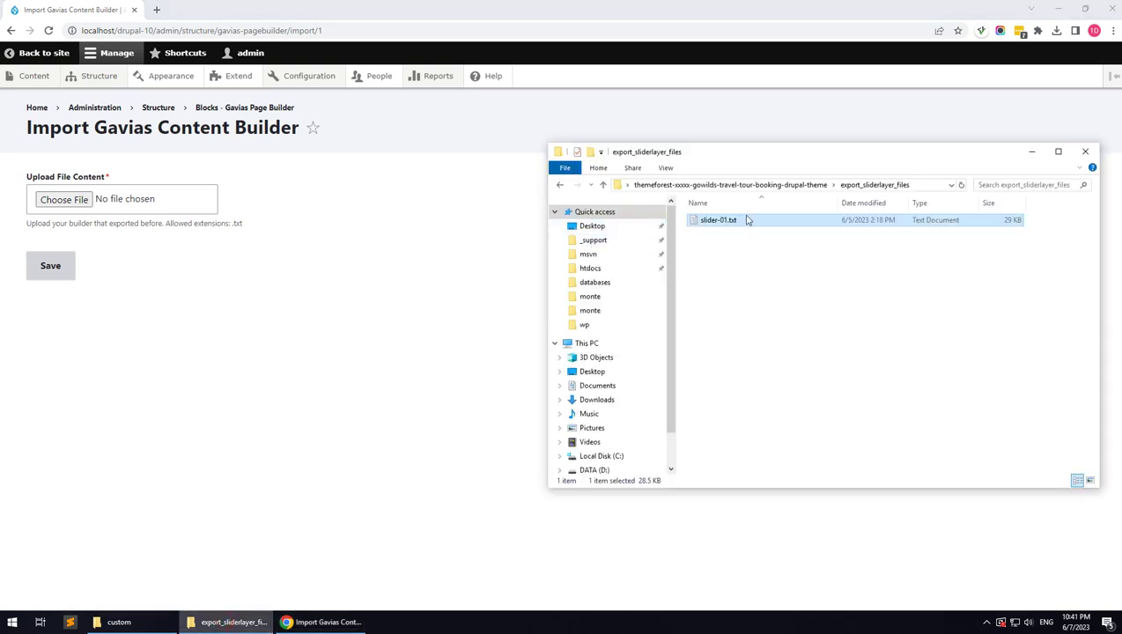
{"action": "left_click", "coordinate": [807, 186]}
{"action": "double_click", "coordinate": [736, 232]}
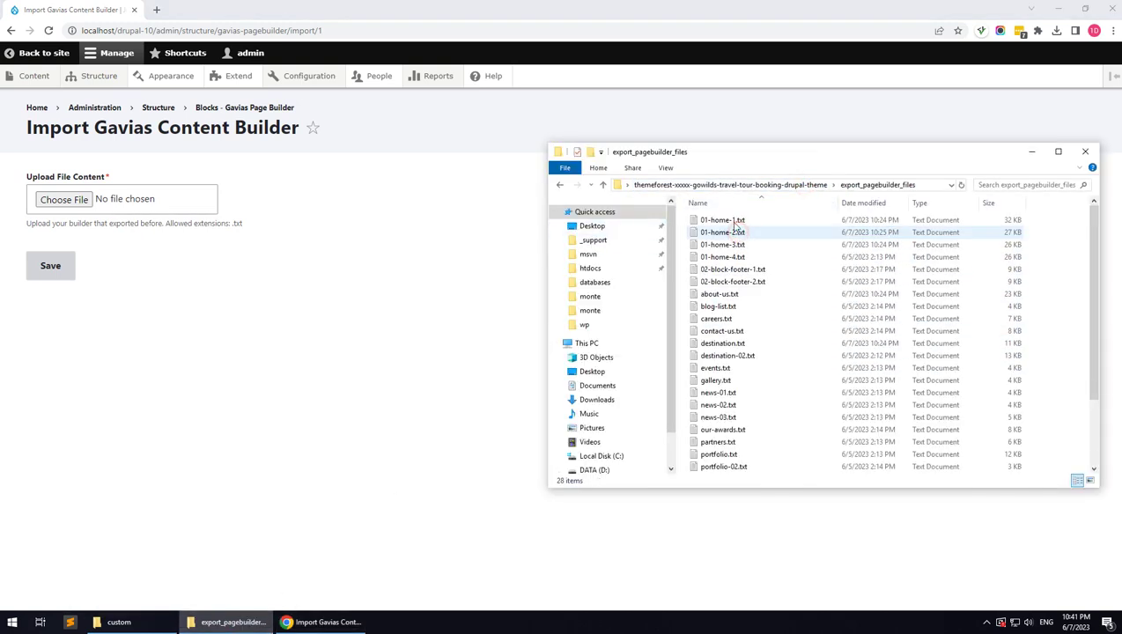
{"action": "left_click_drag", "start_coordinate": [705, 282], "coordinate": [80, 201]}
{"action": "left_click", "coordinate": [72, 267]}
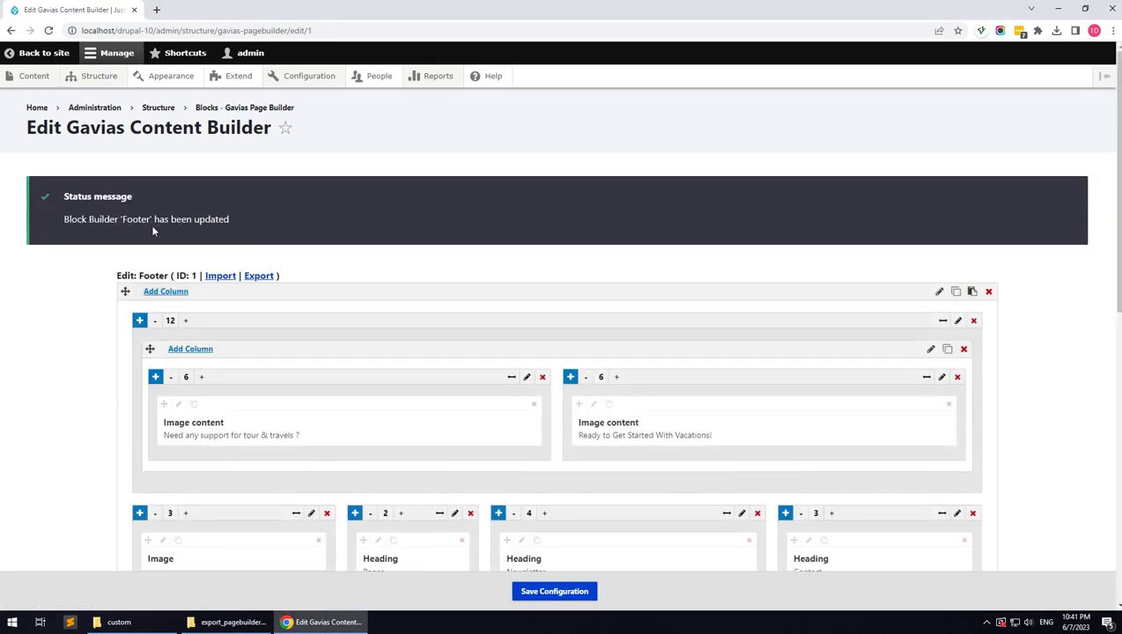
- Place the Footer menu block in the block layout's Footer region with its title hidden, save it, and check the home page
{"action": "scroll", "coordinate": [125, 346], "scroll_direction": "down", "scroll_amount": 5}
{"action": "scroll", "coordinate": [125, 326], "scroll_direction": "up", "scroll_amount": 5}
{"action": "mouse_move", "coordinate": [99, 77]}
{"action": "scroll", "coordinate": [651, 433], "scroll_direction": "down", "scroll_amount": 10}
{"action": "scroll", "coordinate": [211, 322], "scroll_direction": "down", "scroll_amount": 3}
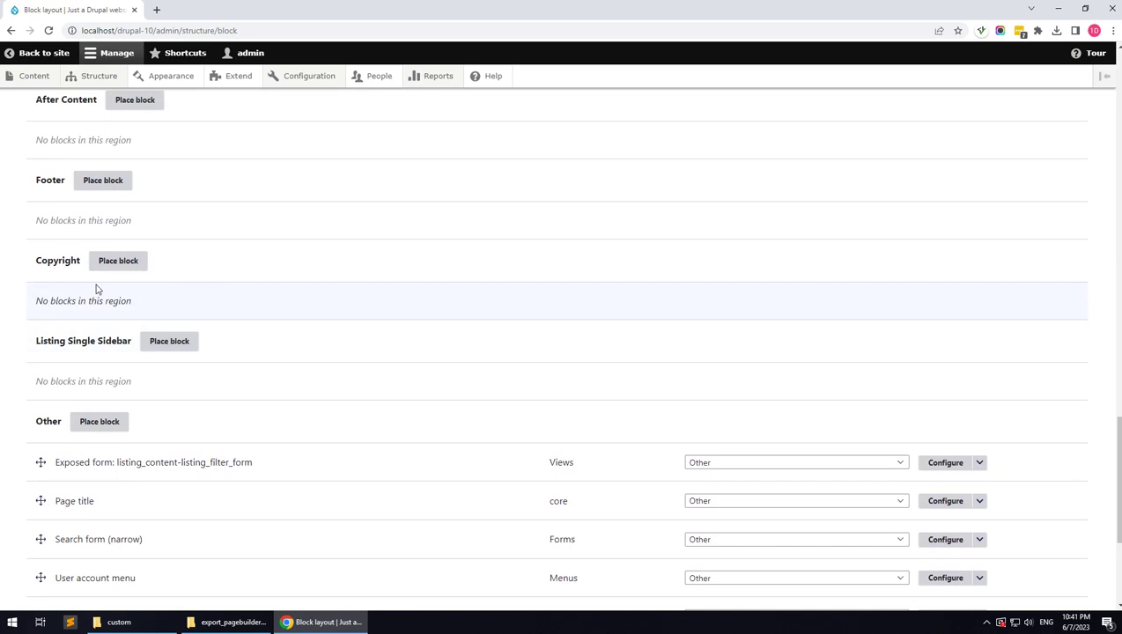
{"action": "left_click", "coordinate": [94, 185]}
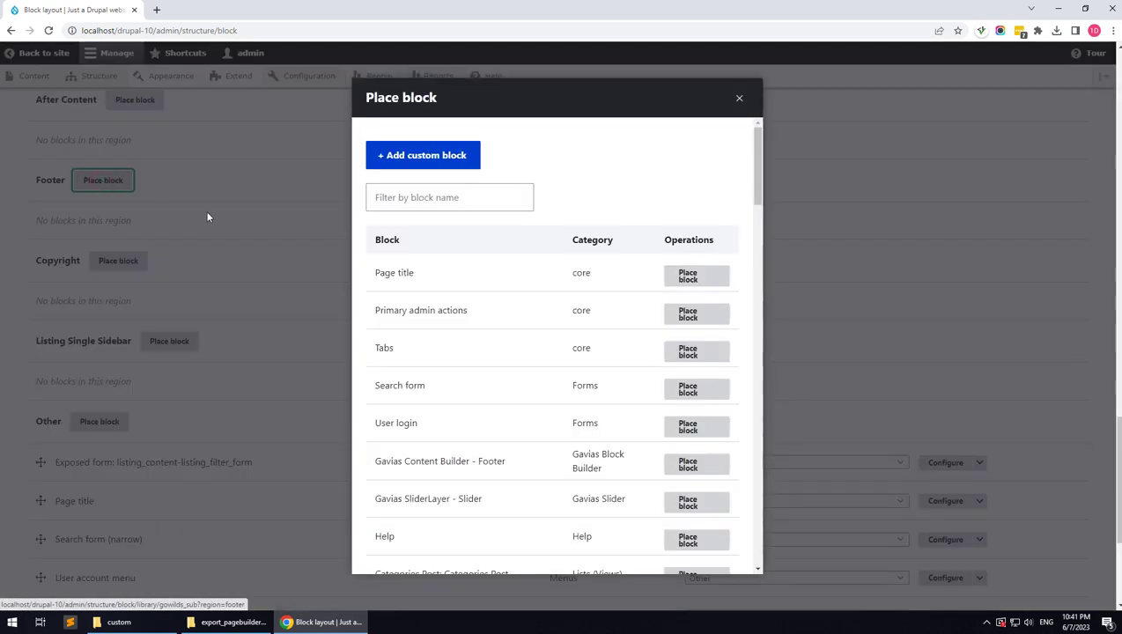
{"action": "left_click", "coordinate": [414, 199]}
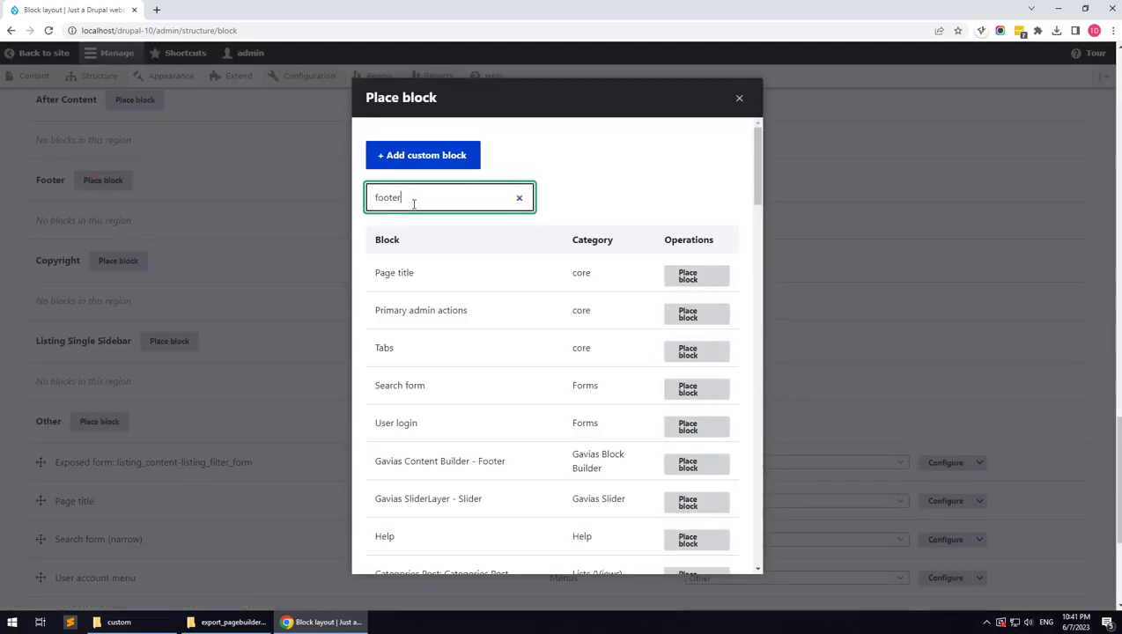
{"action": "left_click", "coordinate": [677, 312]}
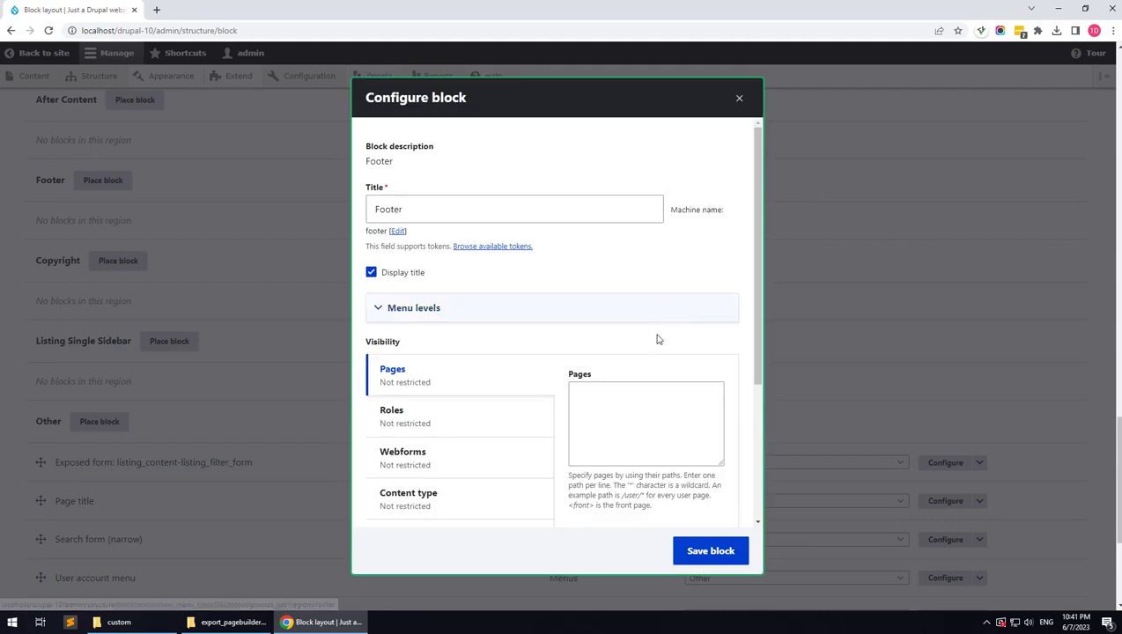
{"action": "left_click", "coordinate": [408, 275]}
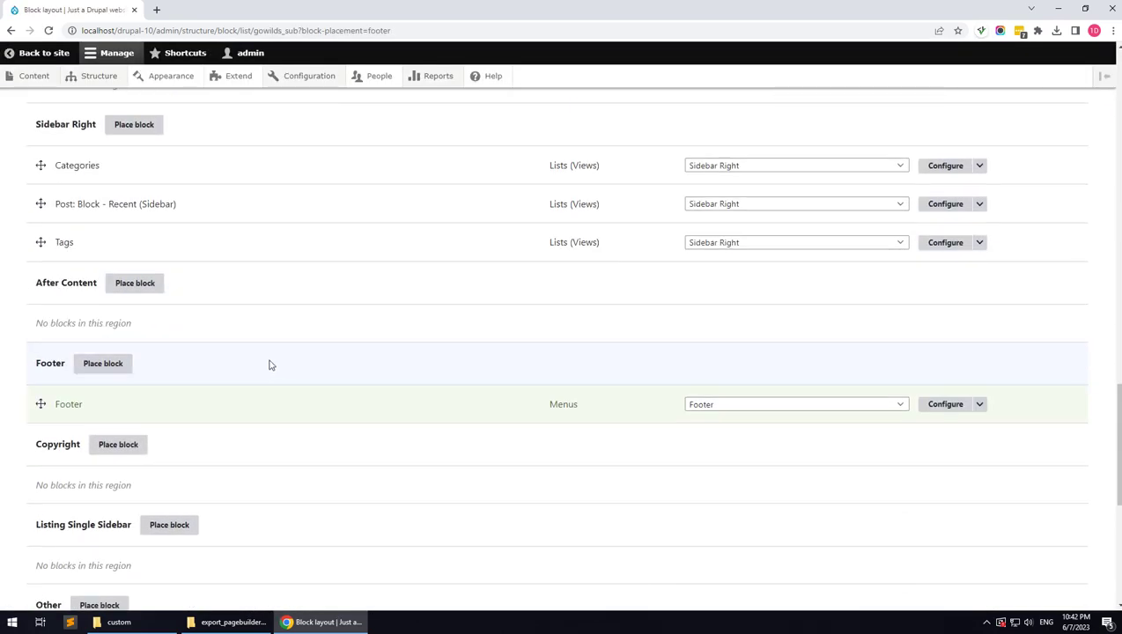
{"action": "left_click", "coordinate": [44, 53]}
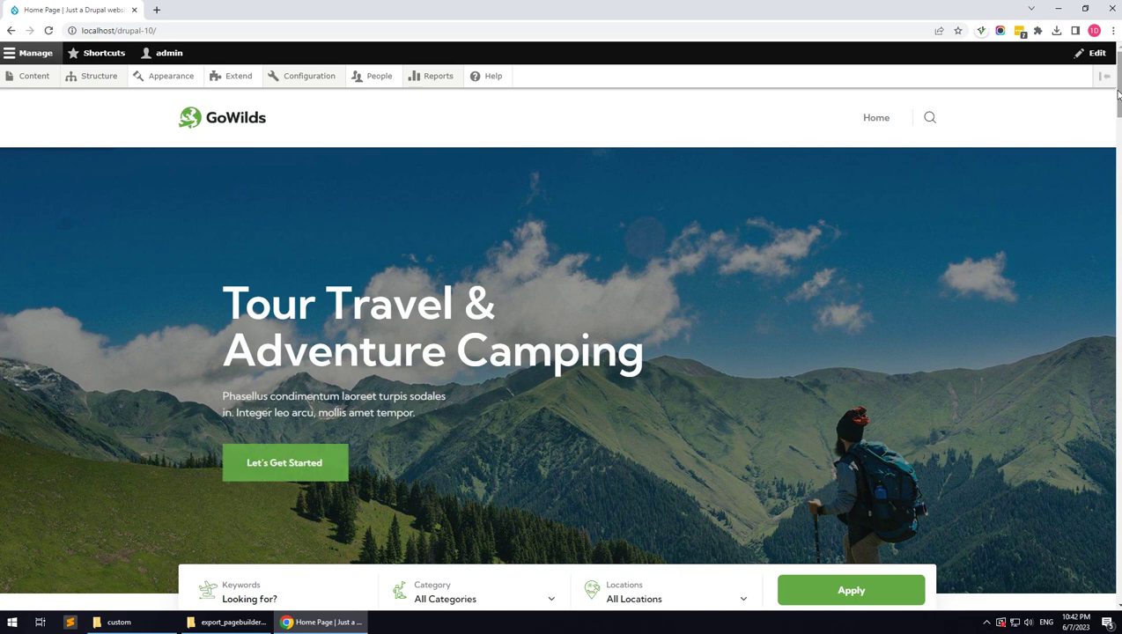
{"action": "left_click_drag", "start_coordinate": [1119, 95], "coordinate": [1102, 596]}
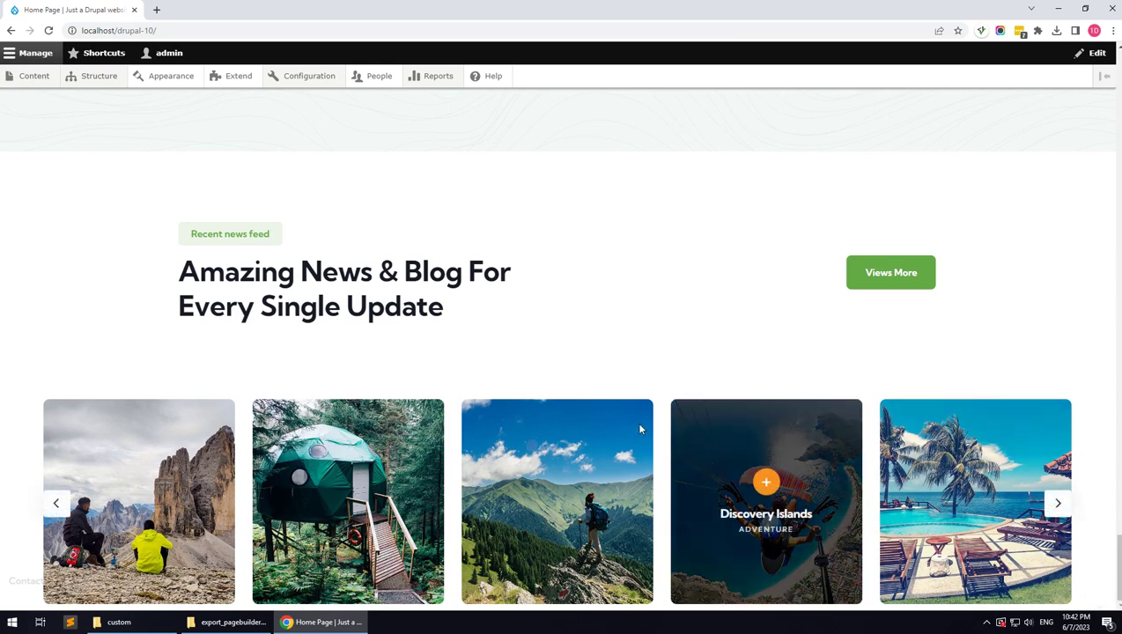
- Place the Gavias Content Builder - Footer block in the block layout's Footer region with its title hidden and save it
{"action": "mouse_move", "coordinate": [77, 86]}
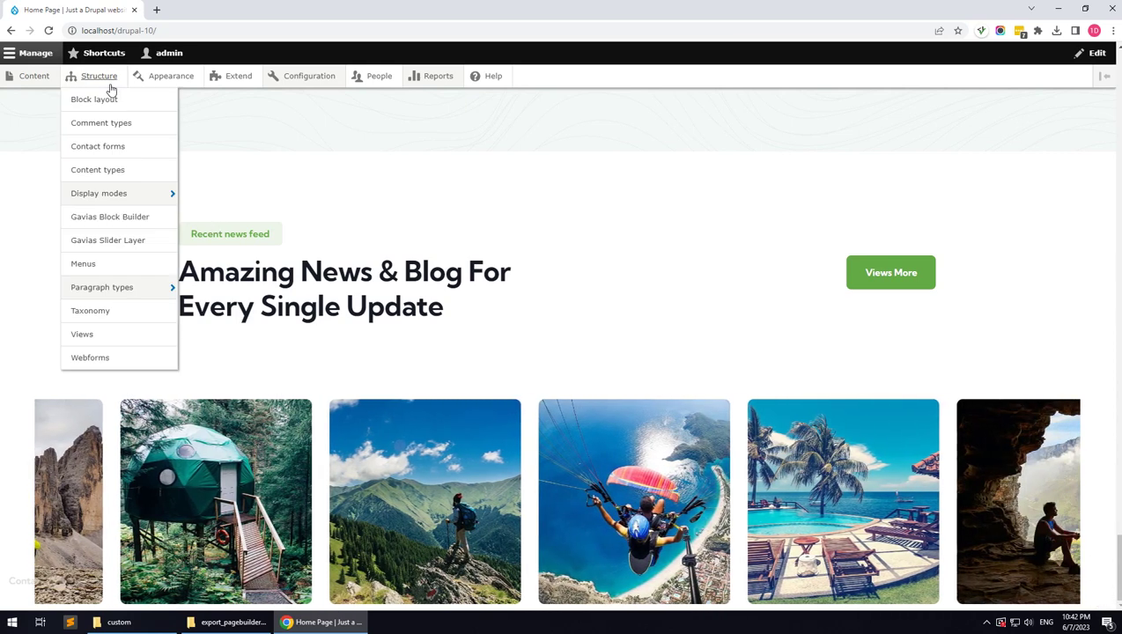
{"action": "left_click", "coordinate": [105, 104]}
{"action": "scroll", "coordinate": [354, 394], "scroll_direction": "down", "scroll_amount": 8}
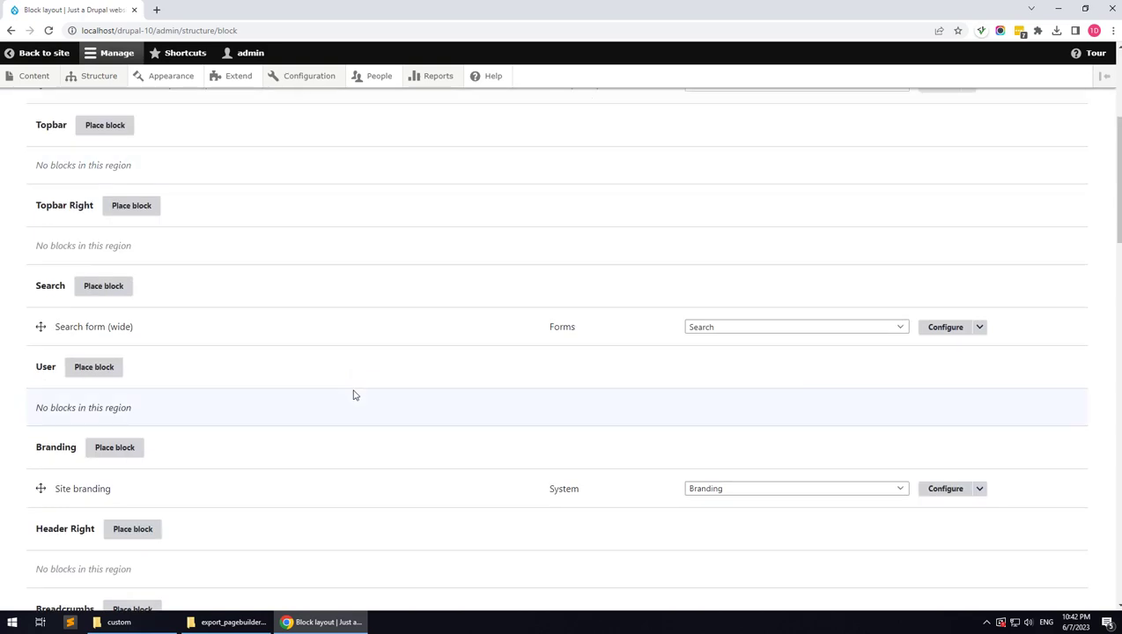
{"action": "scroll", "coordinate": [353, 395], "scroll_direction": "down", "scroll_amount": 7}
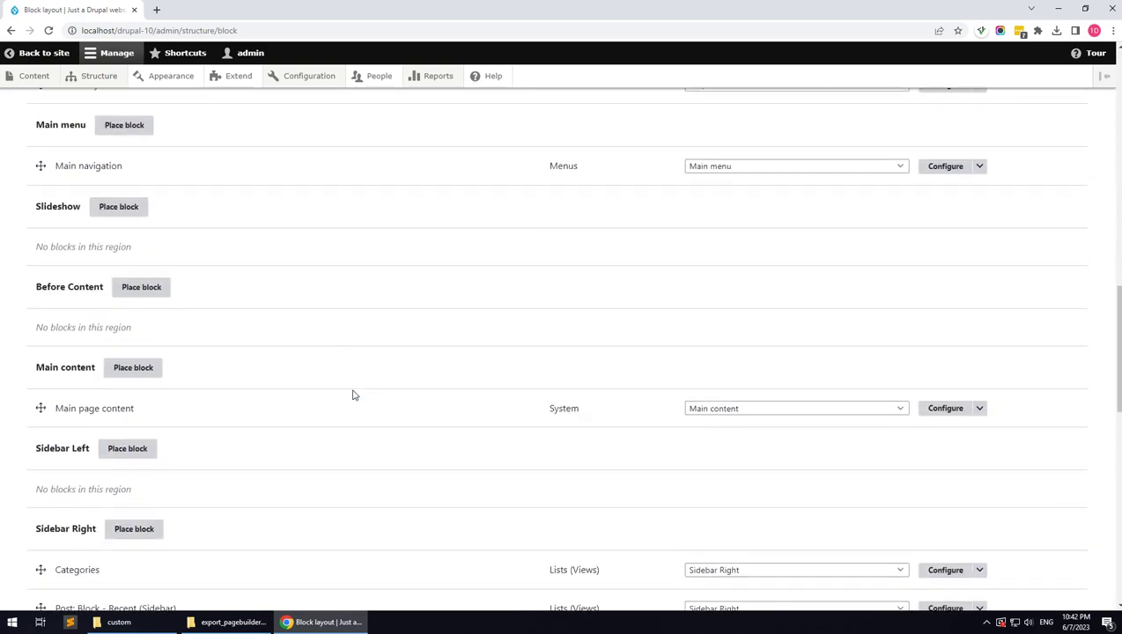
{"action": "scroll", "coordinate": [358, 377], "scroll_direction": "down", "scroll_amount": 3}
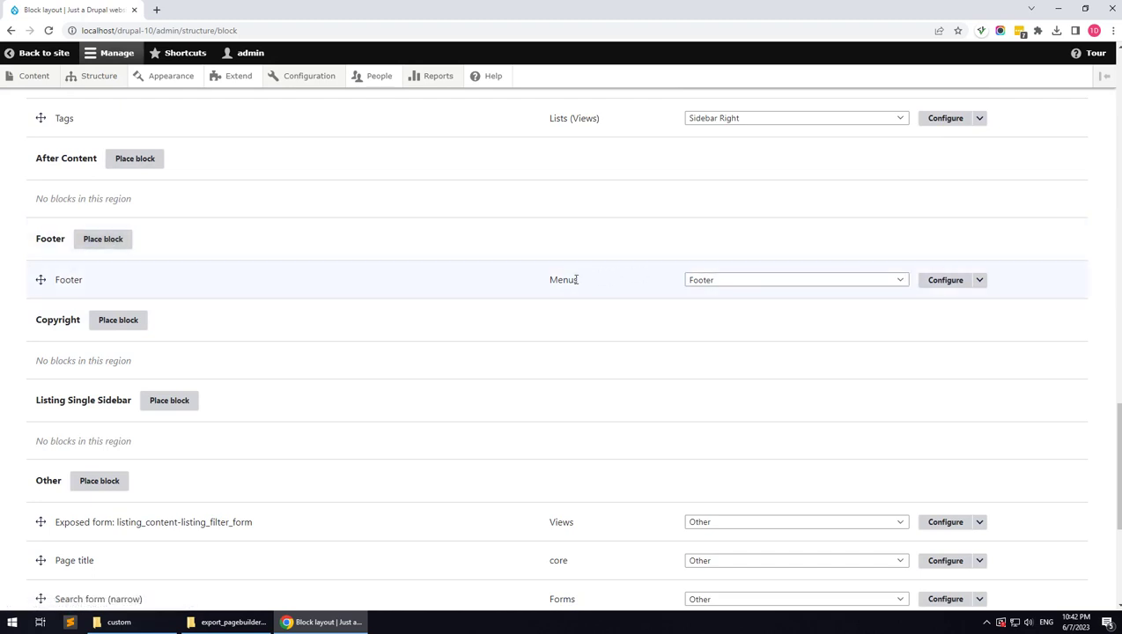
{"action": "left_click", "coordinate": [87, 244]}
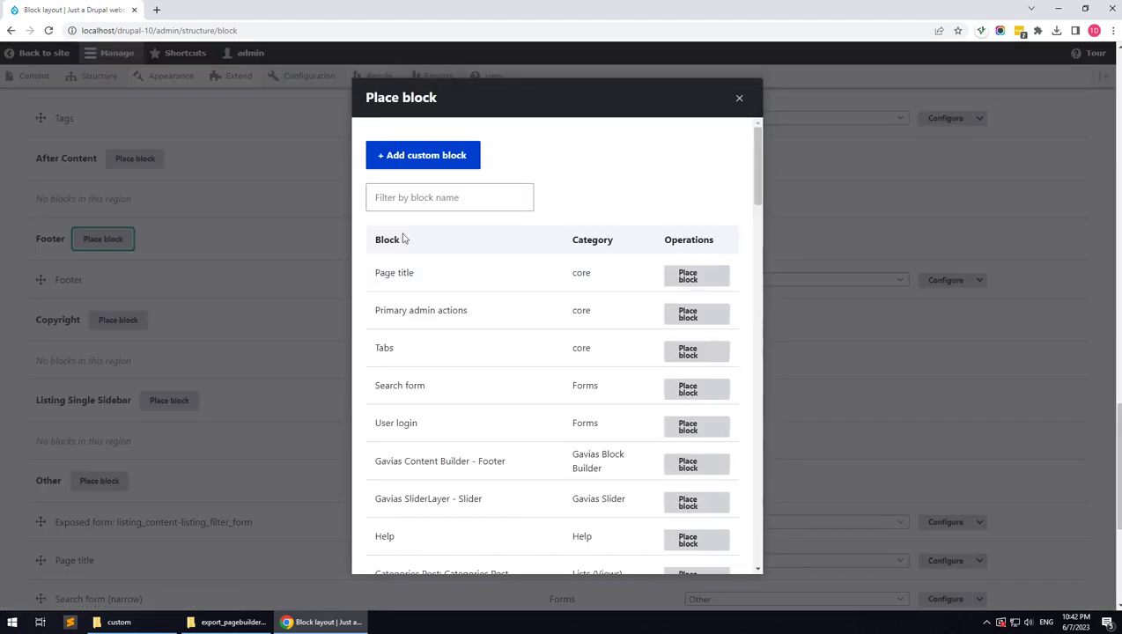
{"action": "type", "text": "footer"}
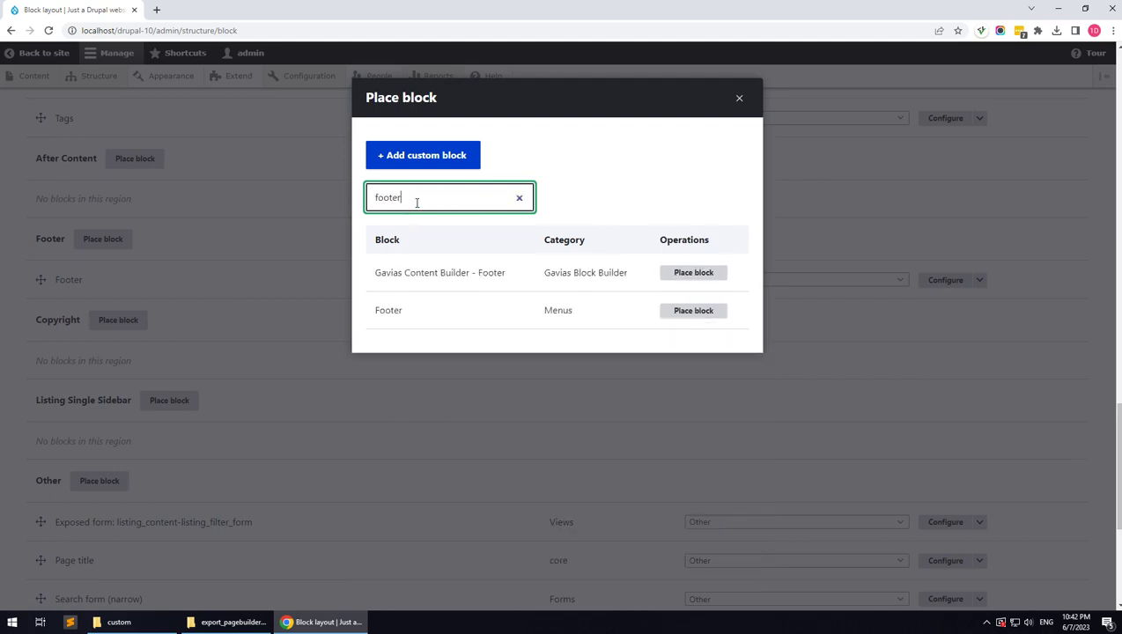
{"action": "left_click_drag", "start_coordinate": [370, 279], "coordinate": [492, 284]}
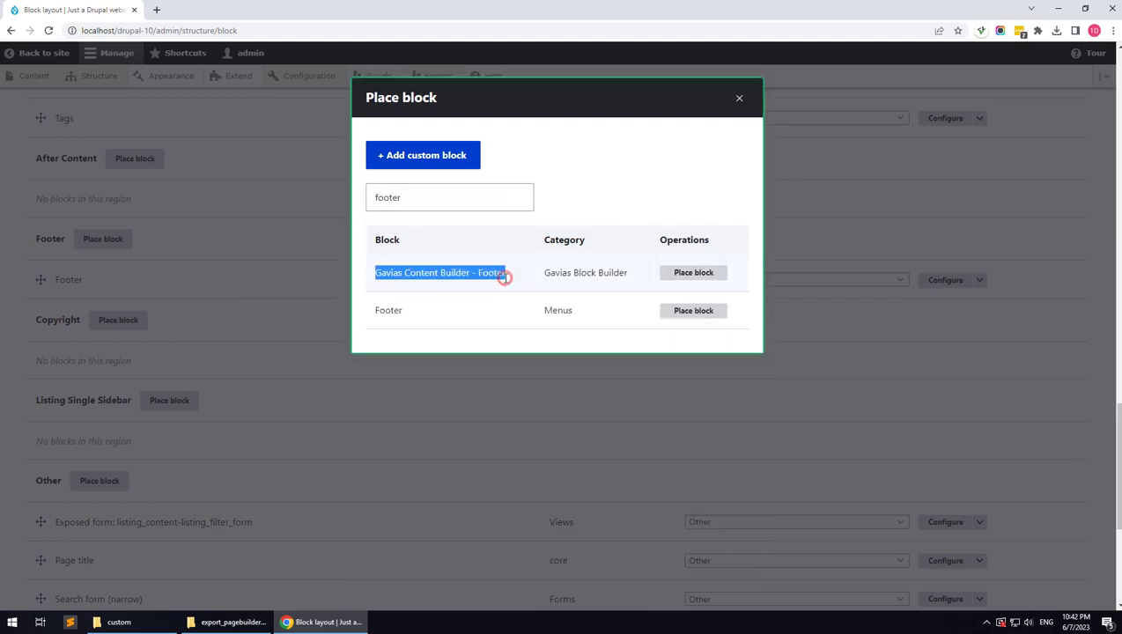
{"action": "left_click", "coordinate": [693, 273]}
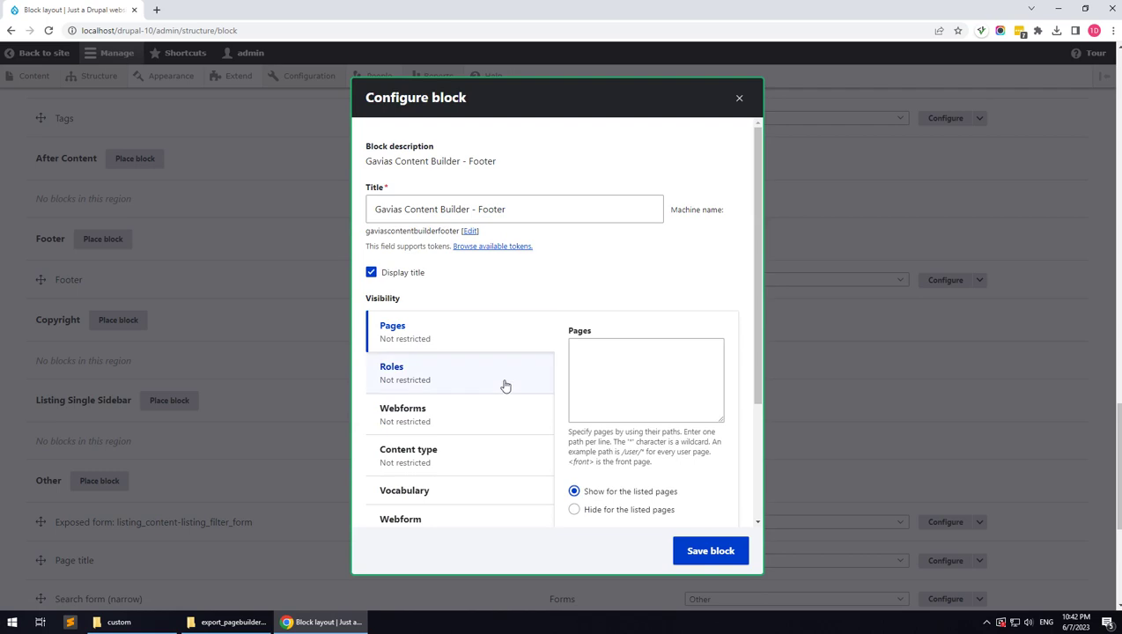
{"action": "left_click", "coordinate": [406, 280]}
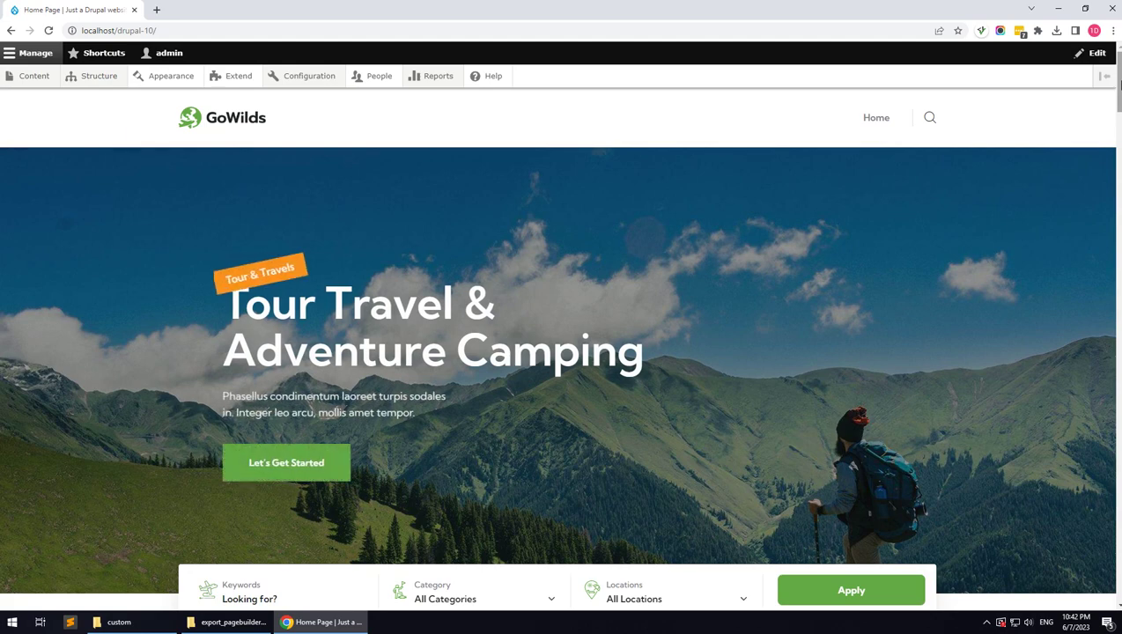
- Review the whole home page from the slider to the newly placed footer
{"action": "scroll", "coordinate": [560, 353], "scroll_direction": "down", "scroll_amount": 10}
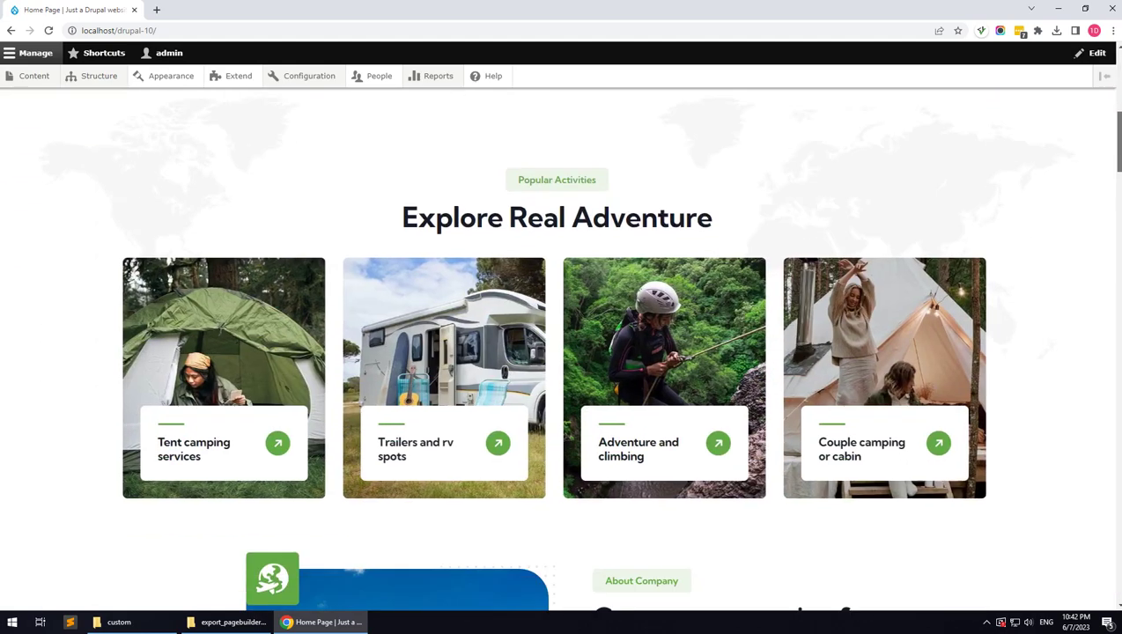
{"action": "scroll", "coordinate": [560, 352], "scroll_direction": "down", "scroll_amount": 10}
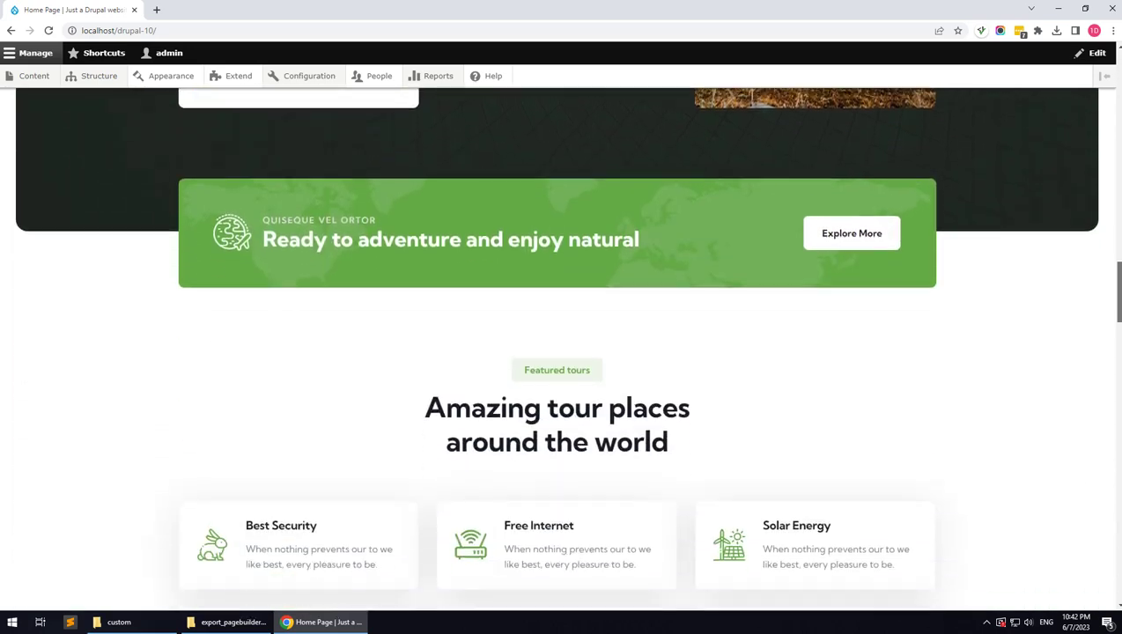
{"action": "left_click_drag", "start_coordinate": [1113, 309], "coordinate": [1112, 589]}
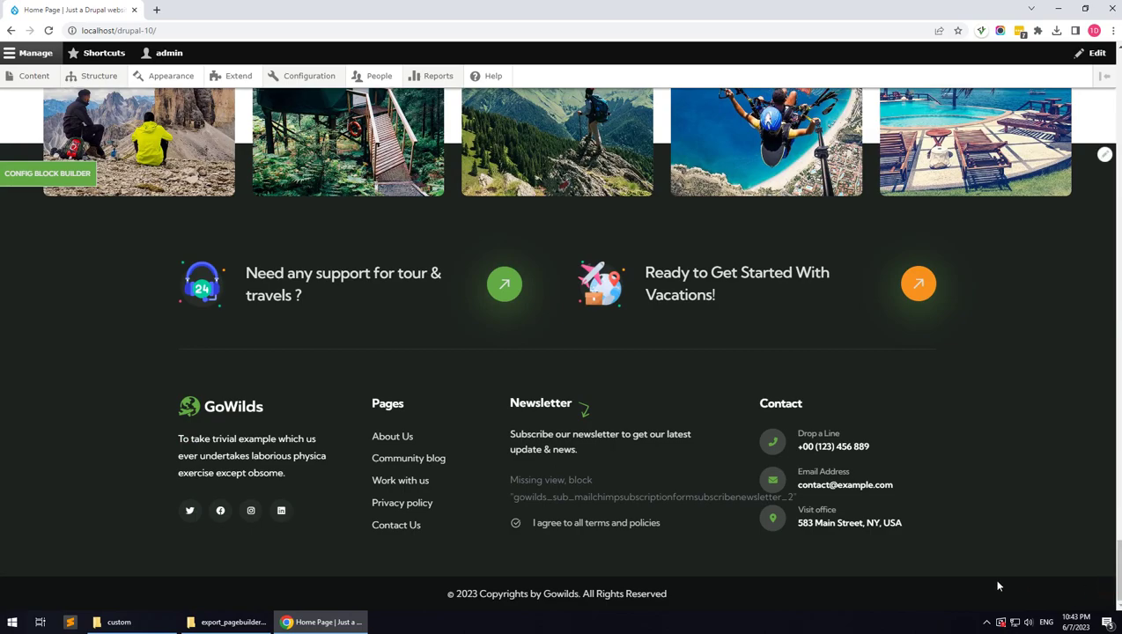
{"action": "left_click_drag", "start_coordinate": [1115, 564], "coordinate": [1061, 78]}
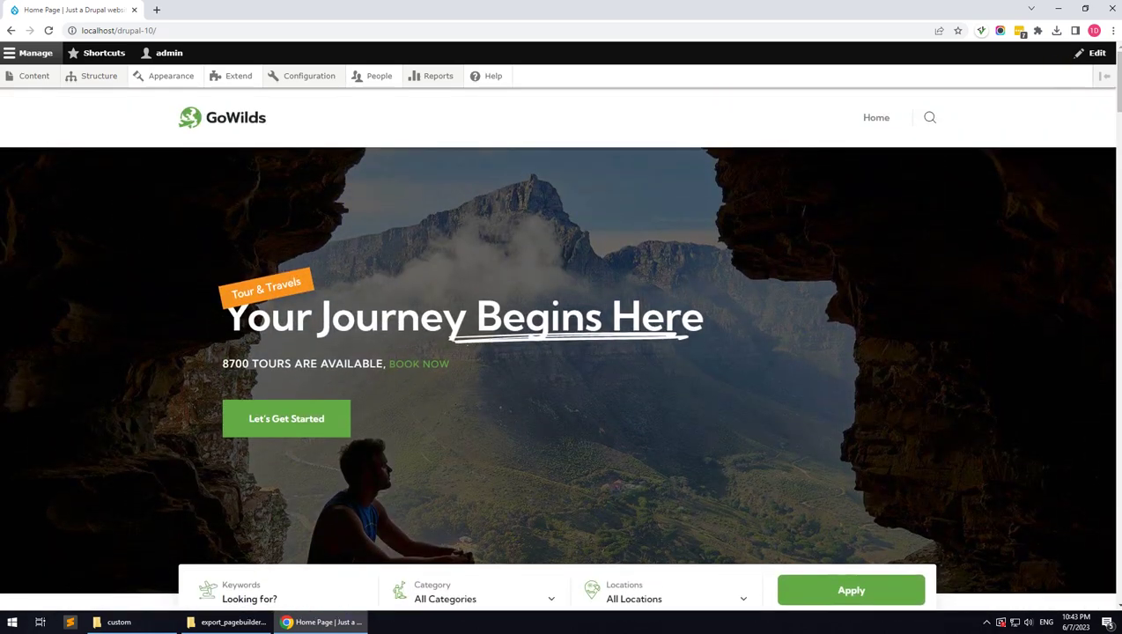